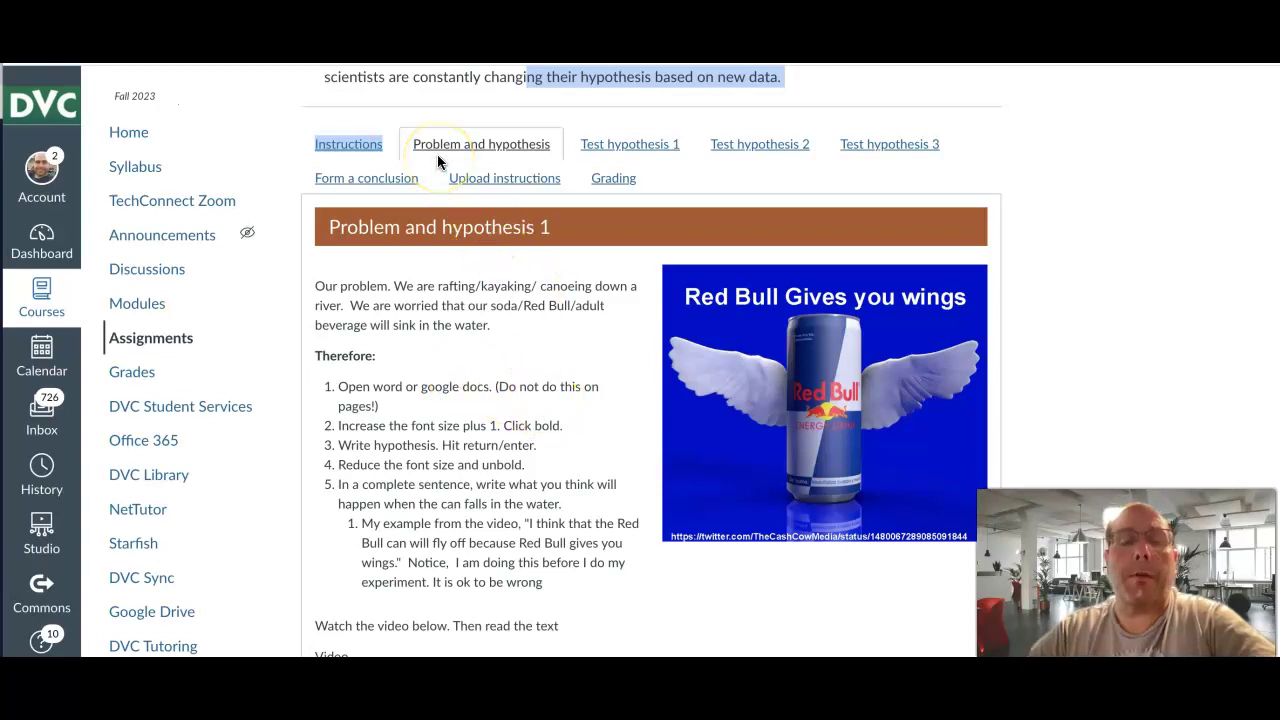
# - Review the assignment's Problem and hypothesis instructions and glance at the Test hypothesis 1 section
pyautogui.click(496, 151)
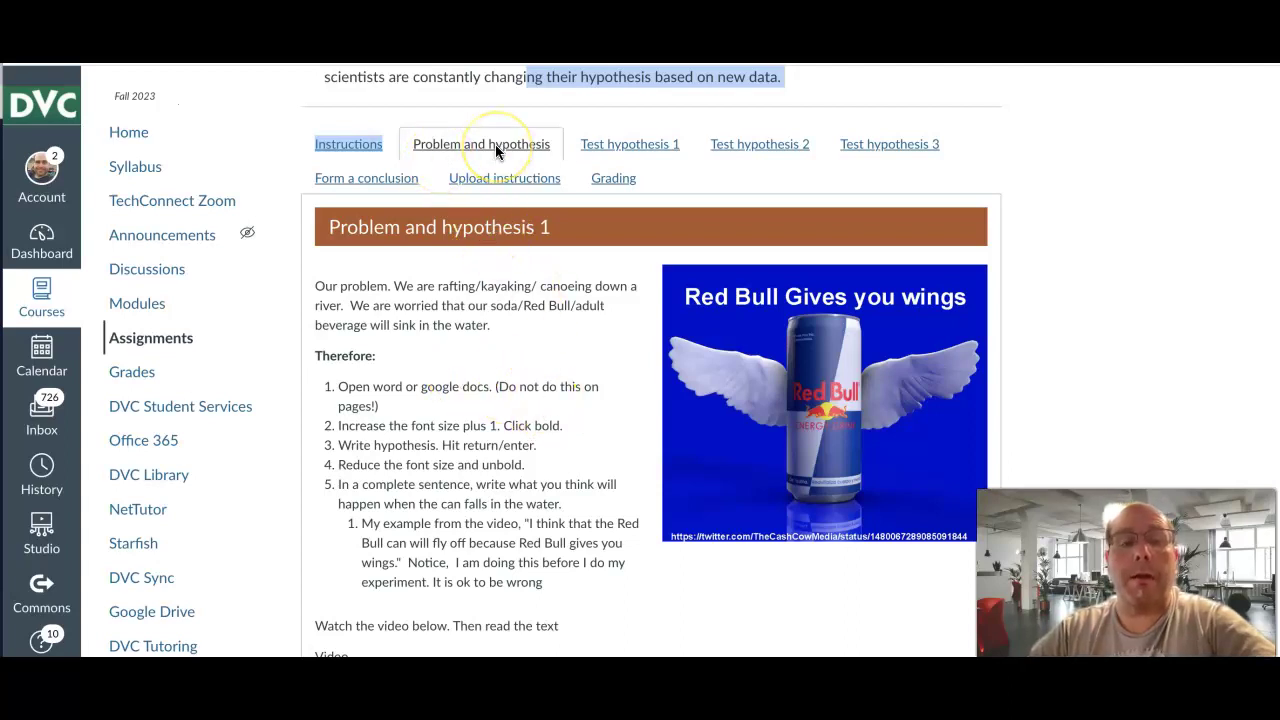
pyautogui.click(602, 150)
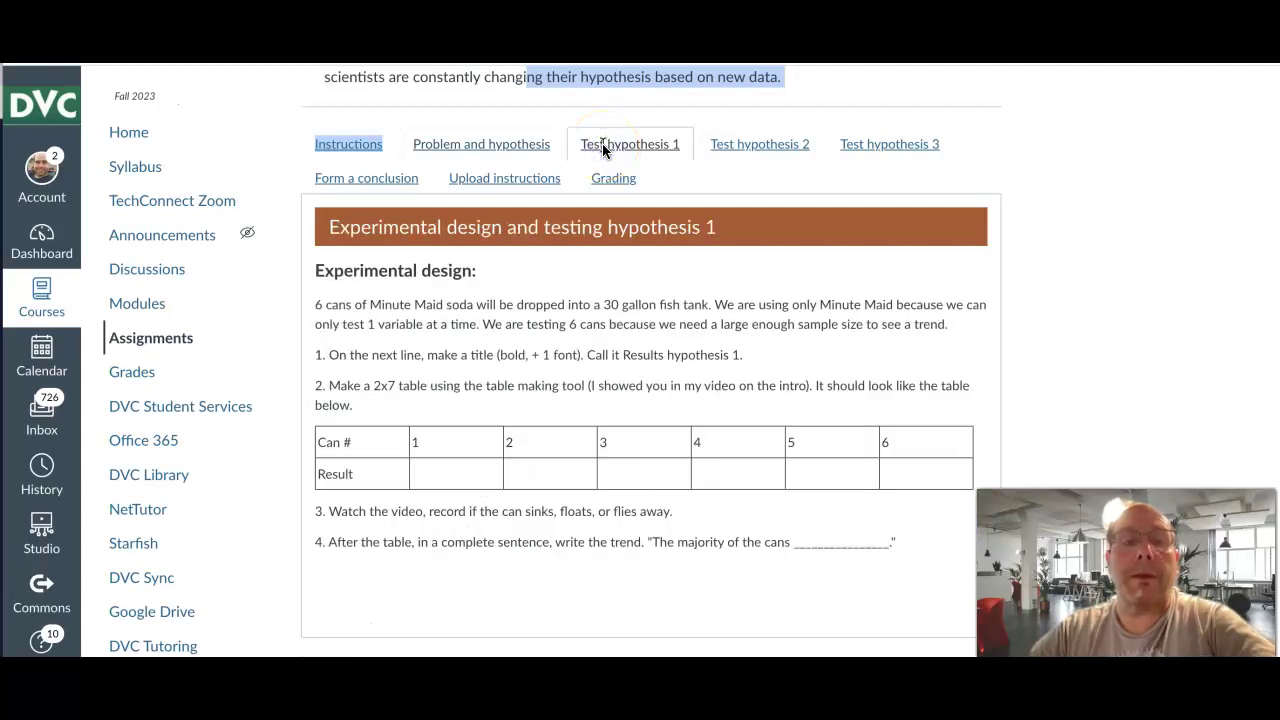
pyautogui.click(490, 145)
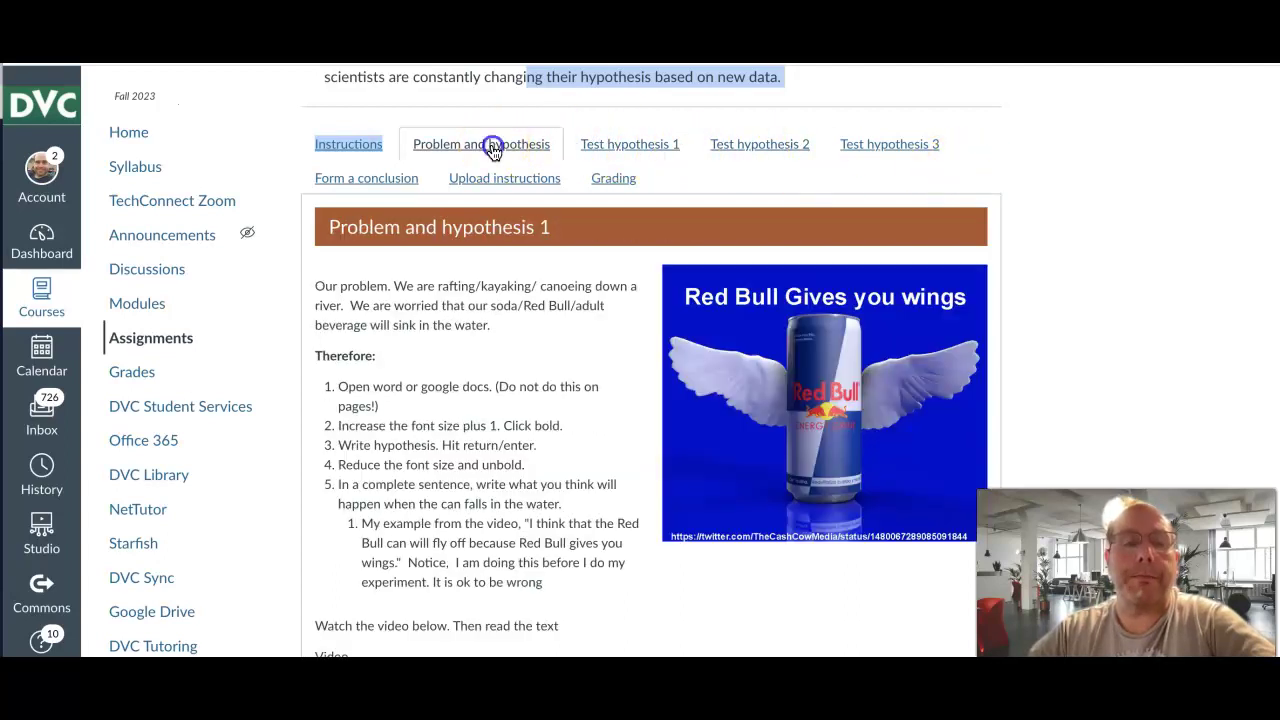
pyautogui.scroll(-1, 495, 500)
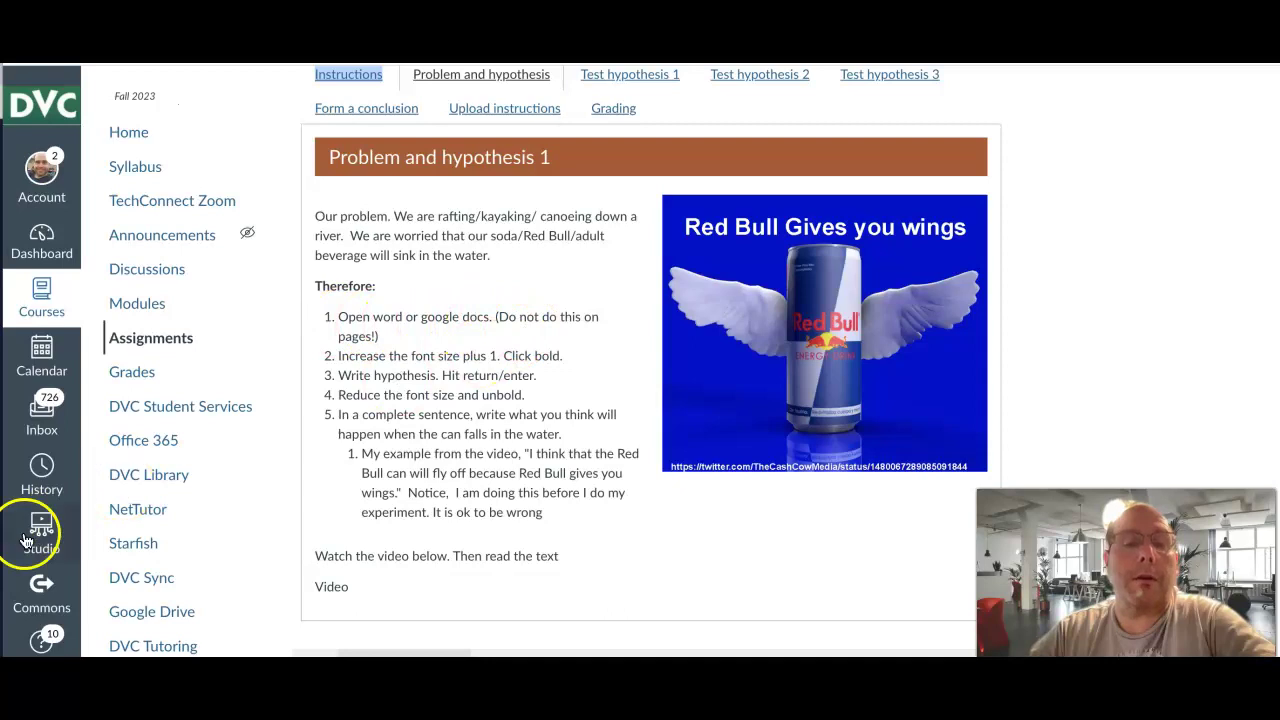
# - Switch to the blank Word document and enter the title "Hypothesis" at font size 11, correcting its spelling
pyautogui.press('super+Tab')
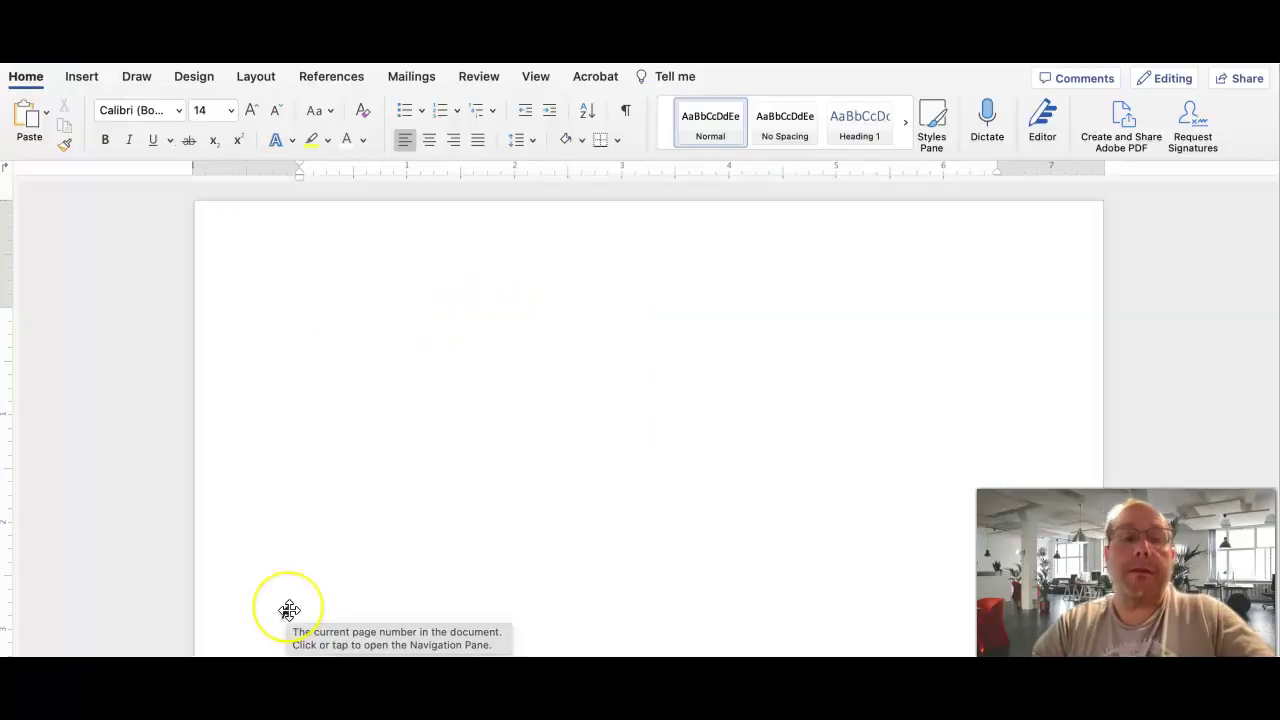
pyautogui.click(229, 112)
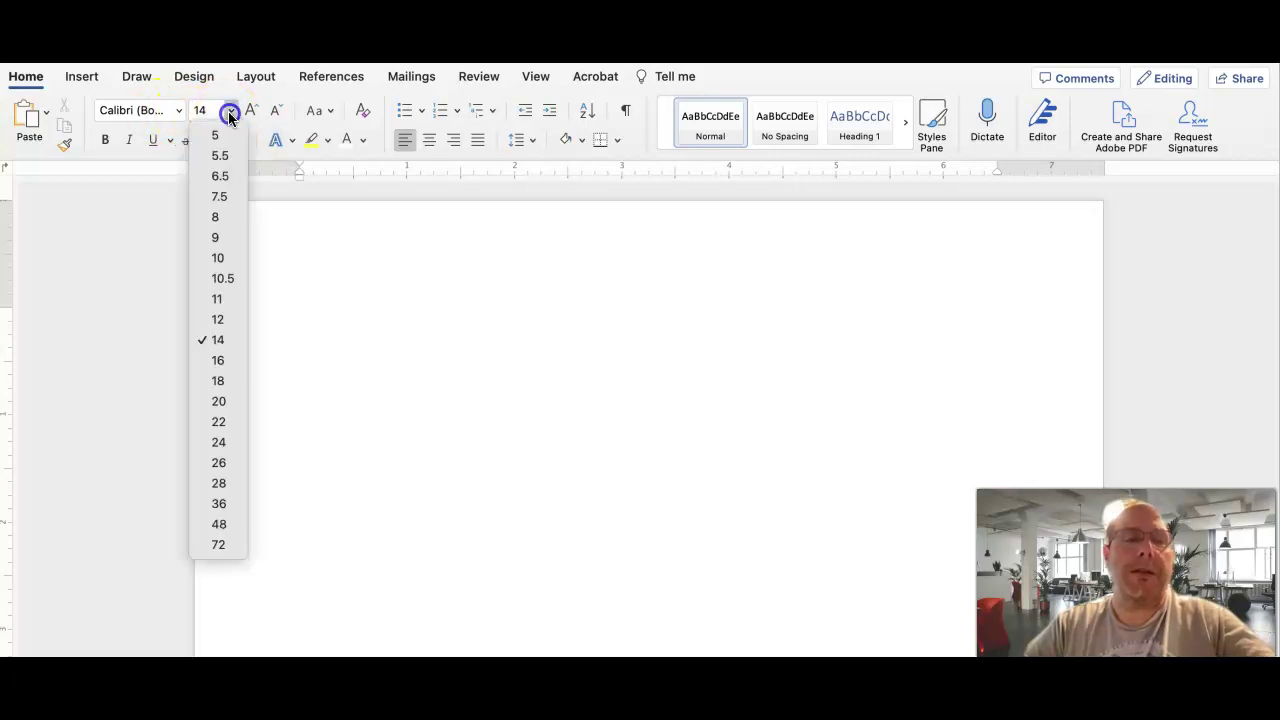
pyautogui.click(229, 298)
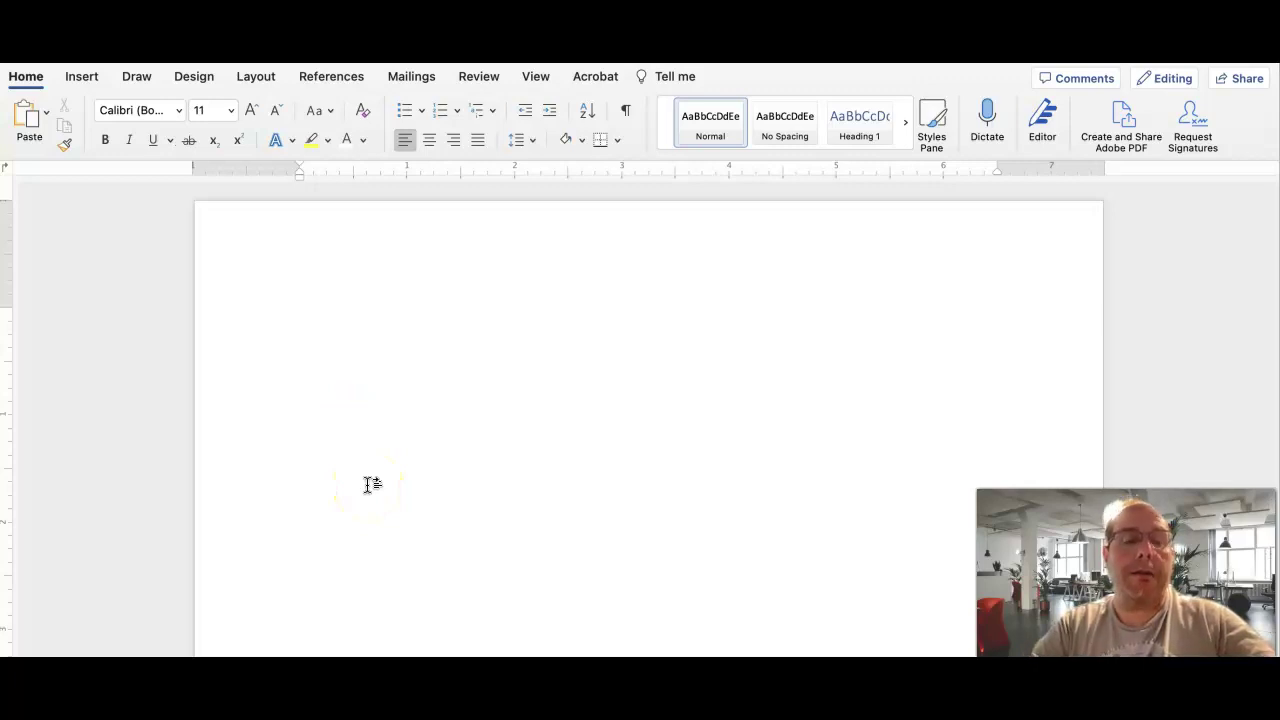
pyautogui.write('Hypothy')
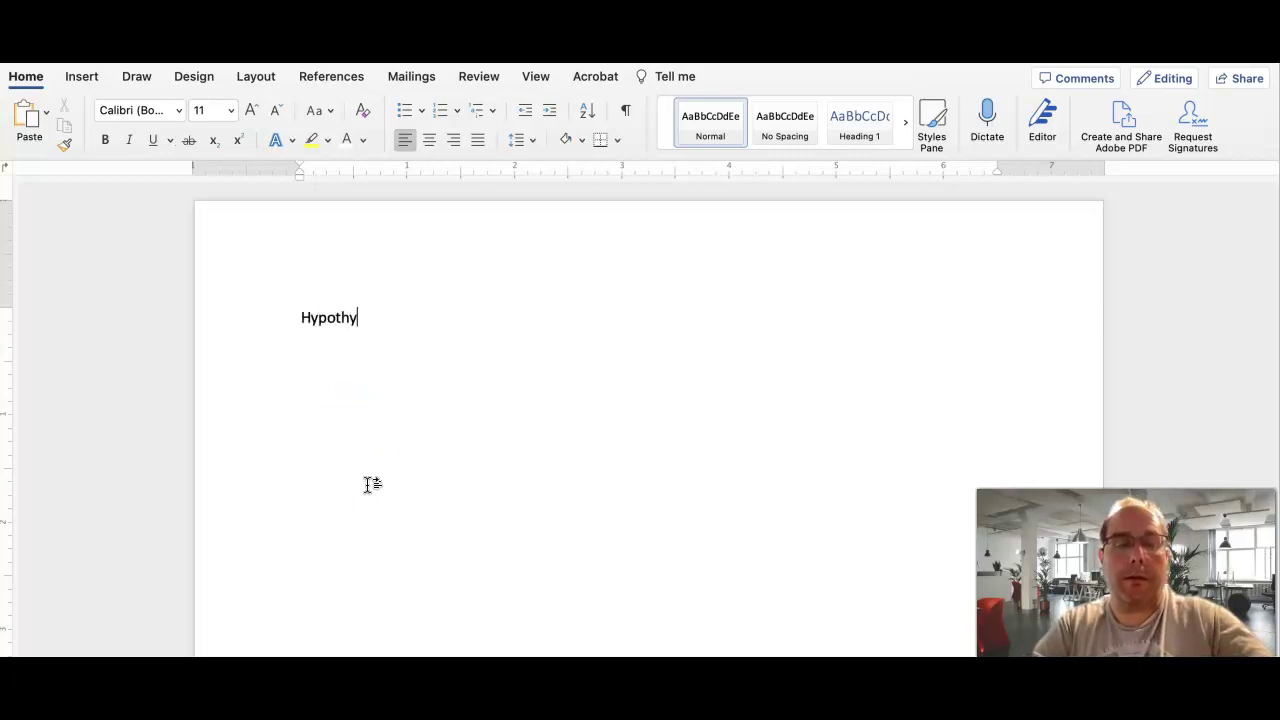
pyautogui.write('sis')
pyautogui.rightClick(342, 324)
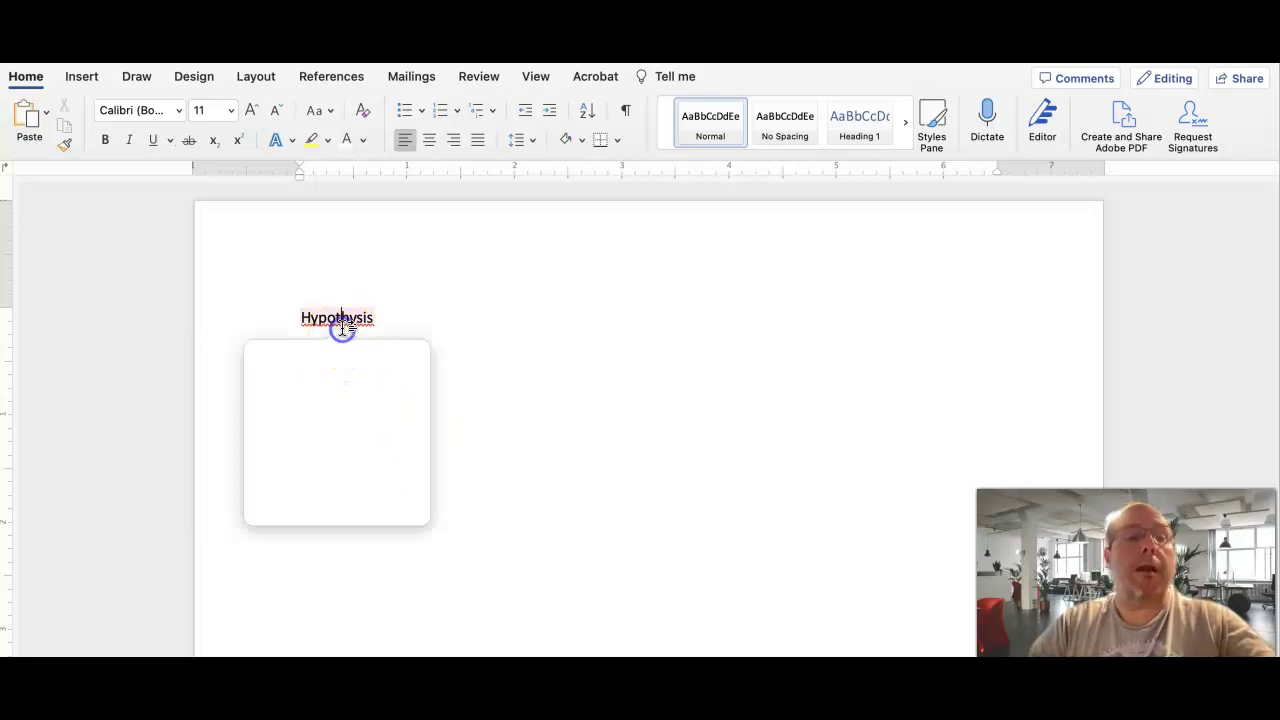
pyautogui.click(329, 384)
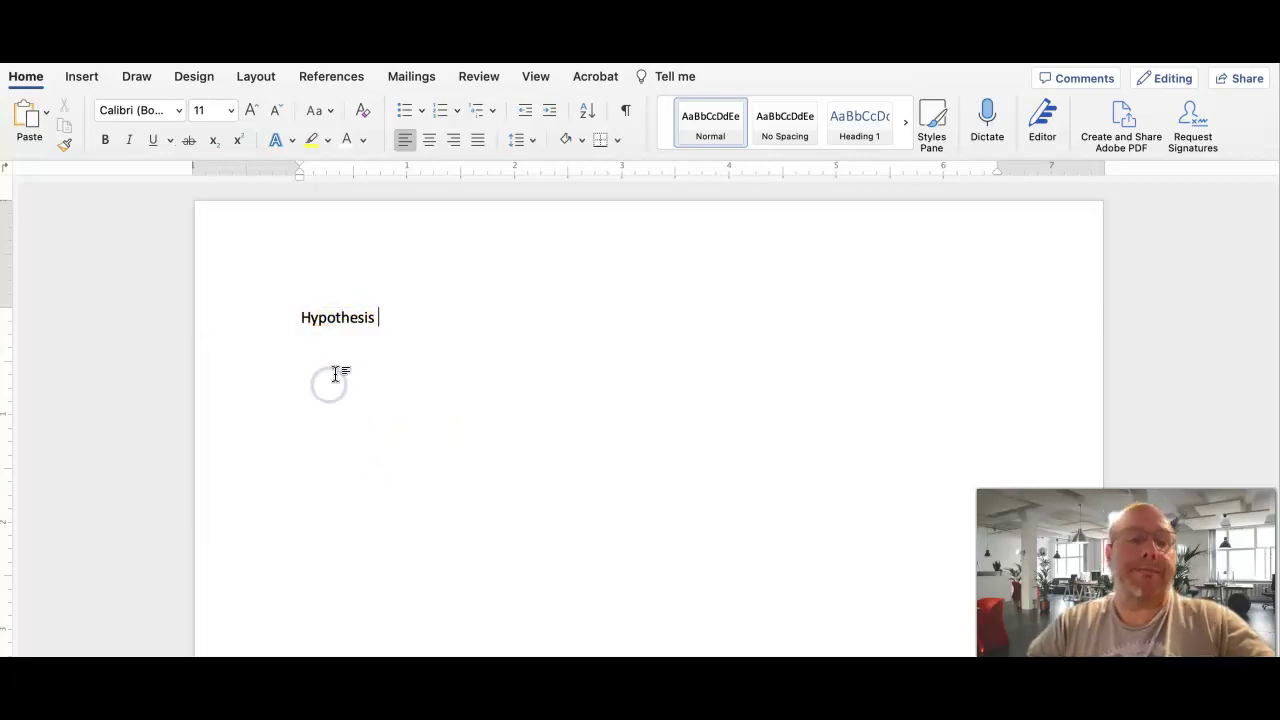
# - Set the font size of the "Hypothesis" title to 14
pyautogui.doubleClick(355, 322)
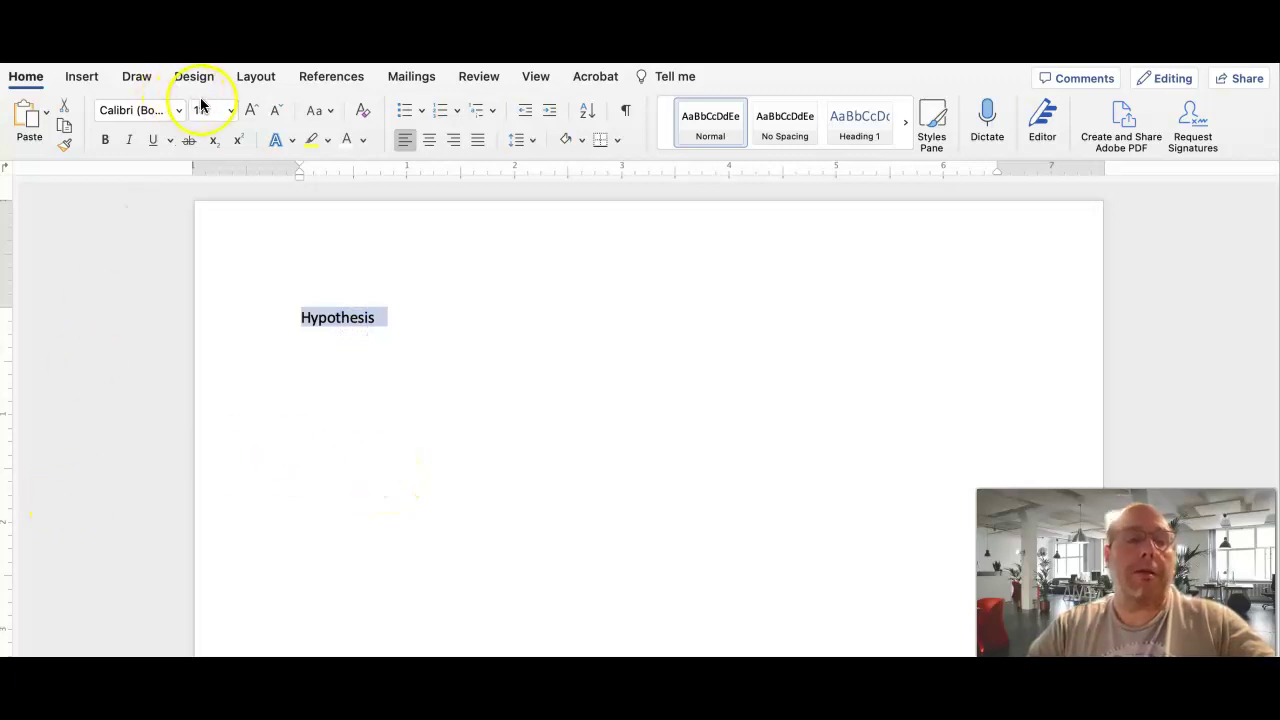
pyautogui.click(230, 112)
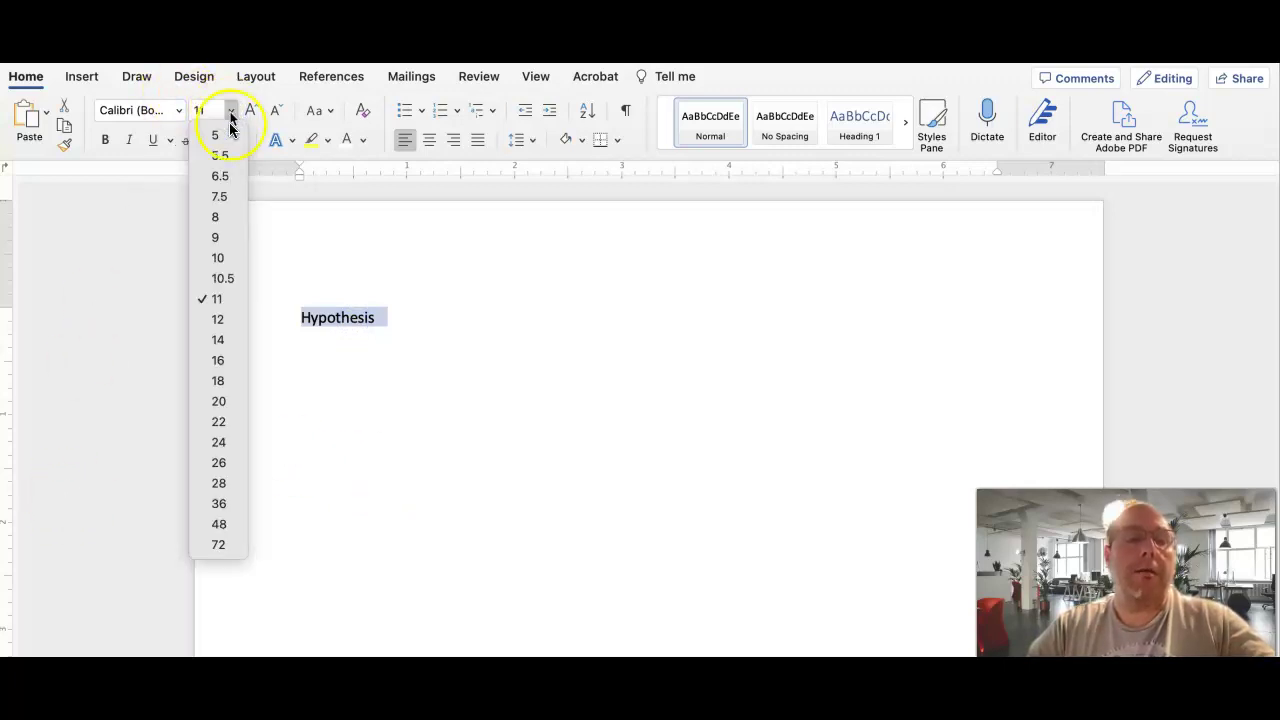
pyautogui.click(228, 340)
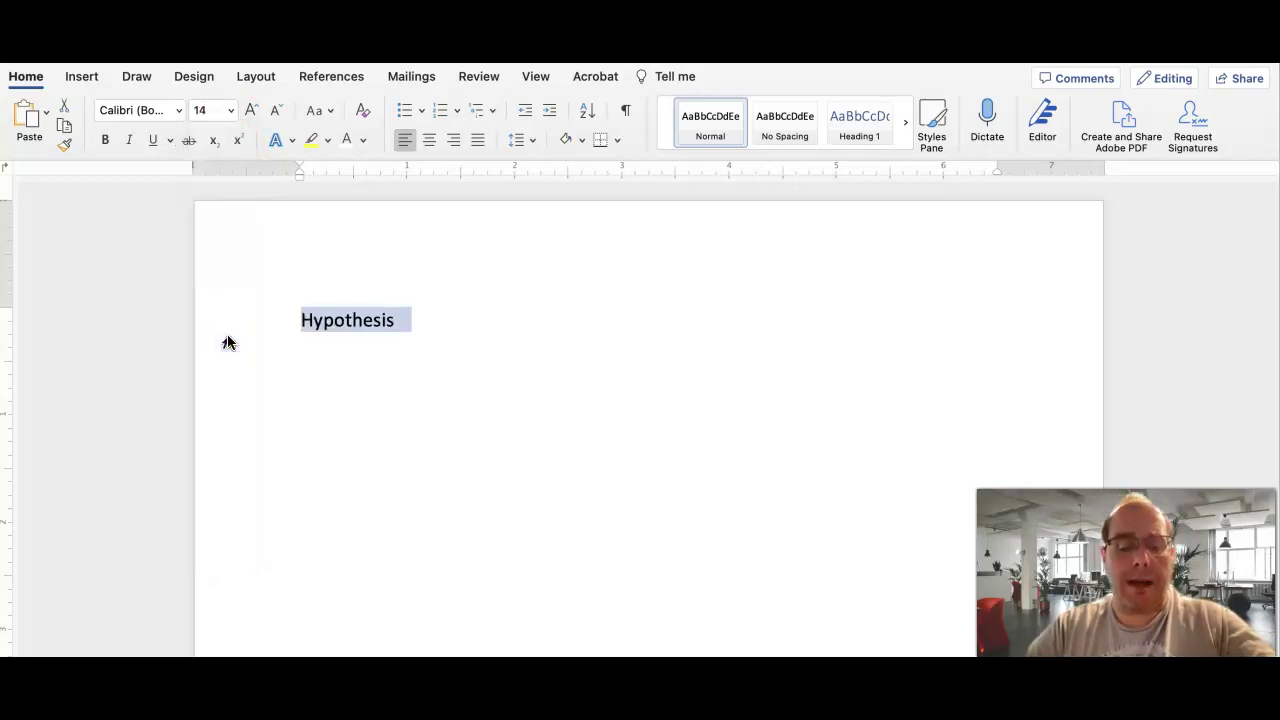
# - Try bold formatting and a font size of 16 on the "Hypothesis" title, reverting each change
pyautogui.press('super+b')
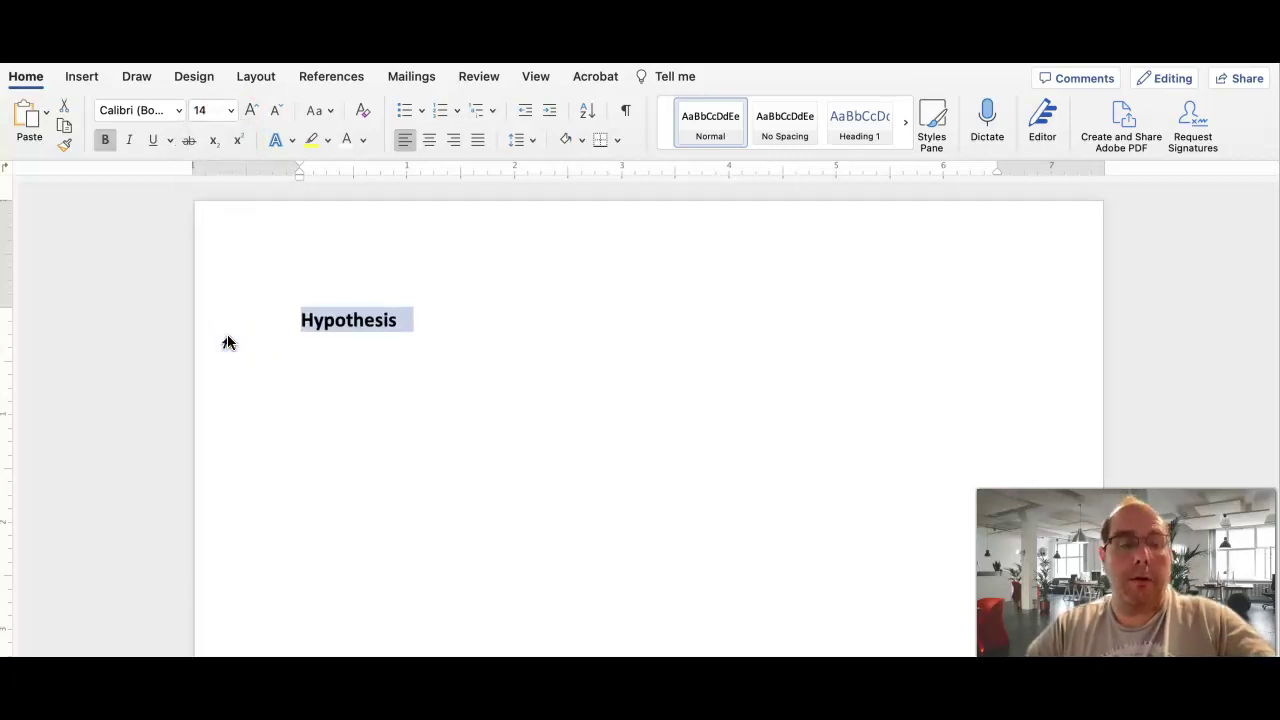
pyautogui.press('super+b')
pyautogui.click(350, 378)
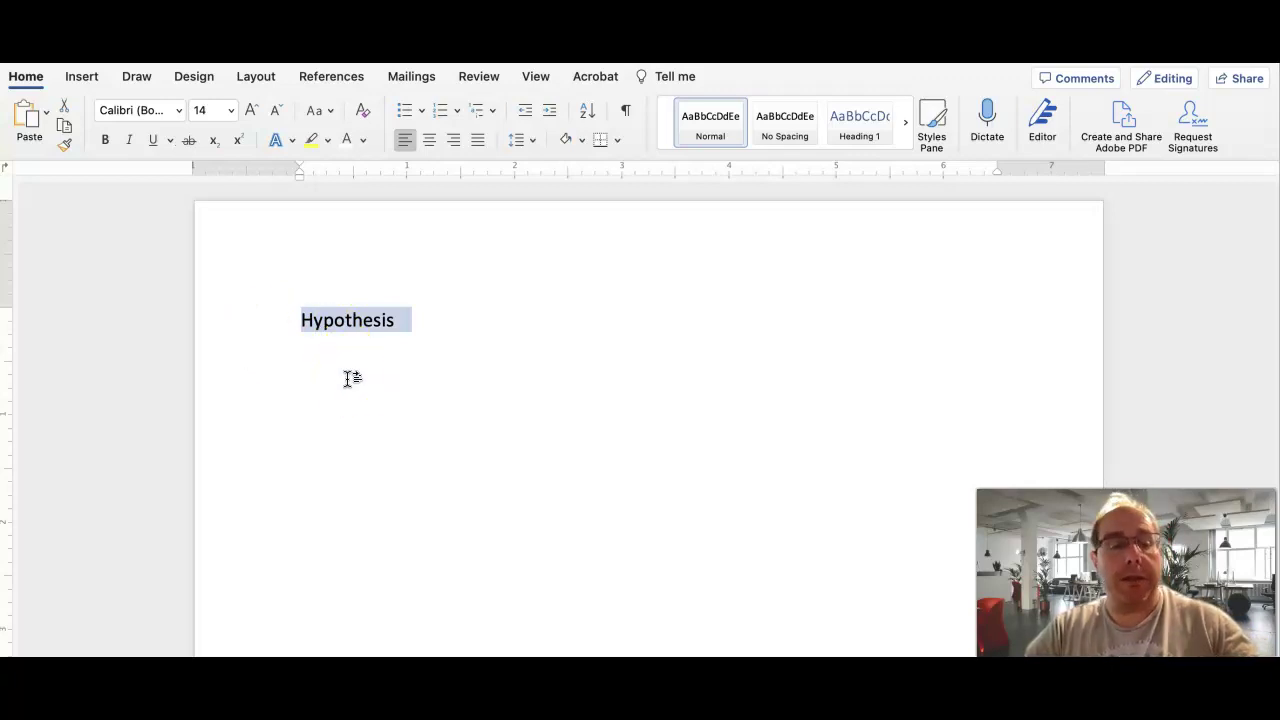
pyautogui.press('super+shift+period')
pyautogui.press('super+shift+period')
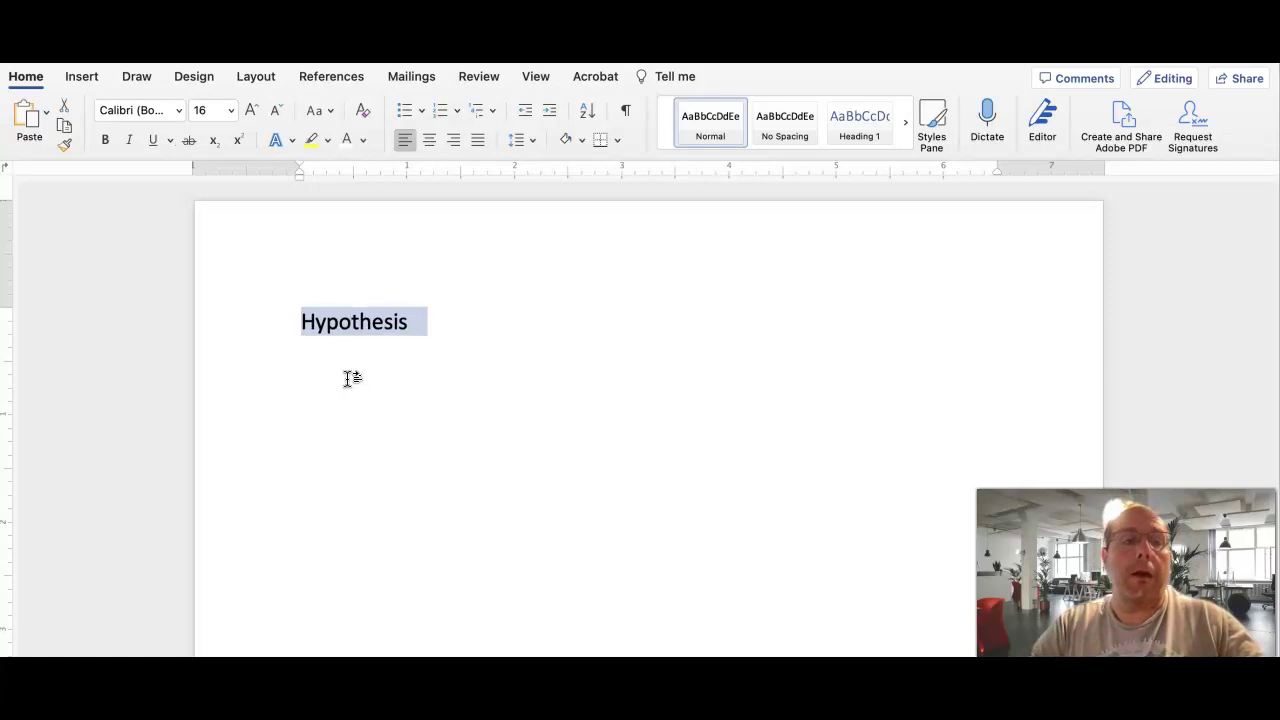
pyautogui.press('super+shift+comma')
pyautogui.press('super+shift+comma')
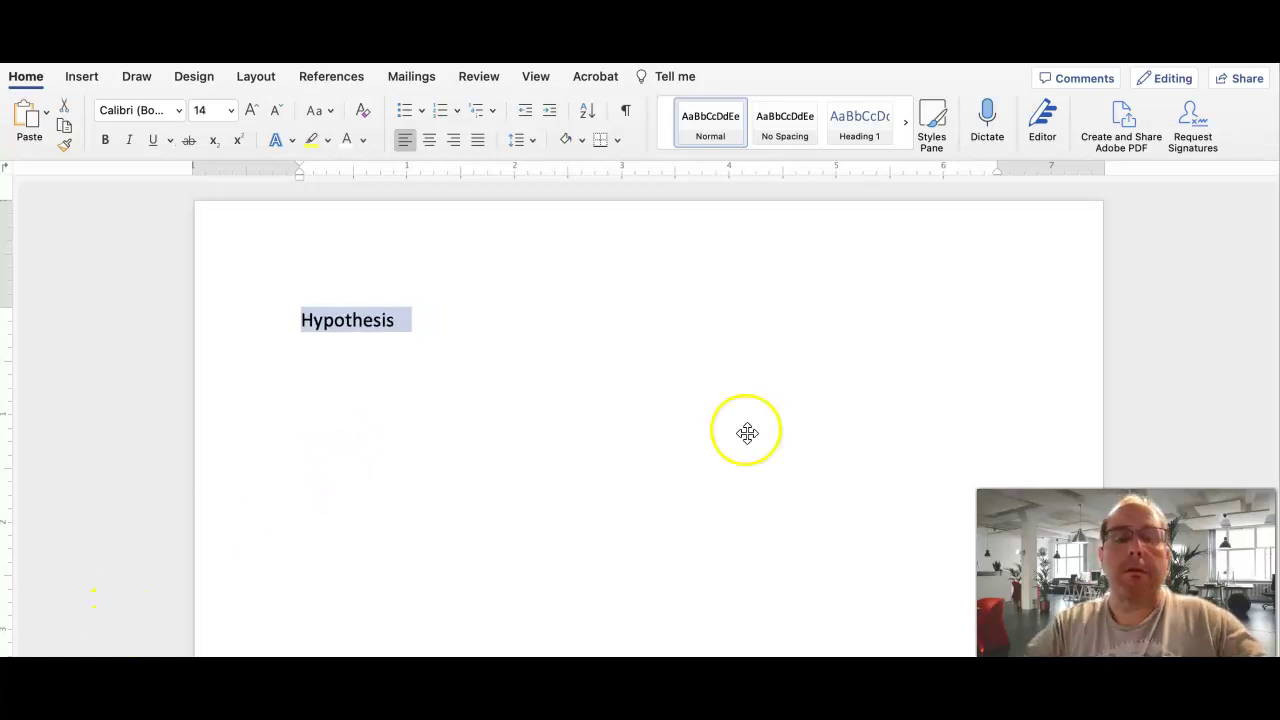
# - Switch to the Google Docs document and set the font size of its "Hypothesis" title to 13
pyautogui.click(770, 240)
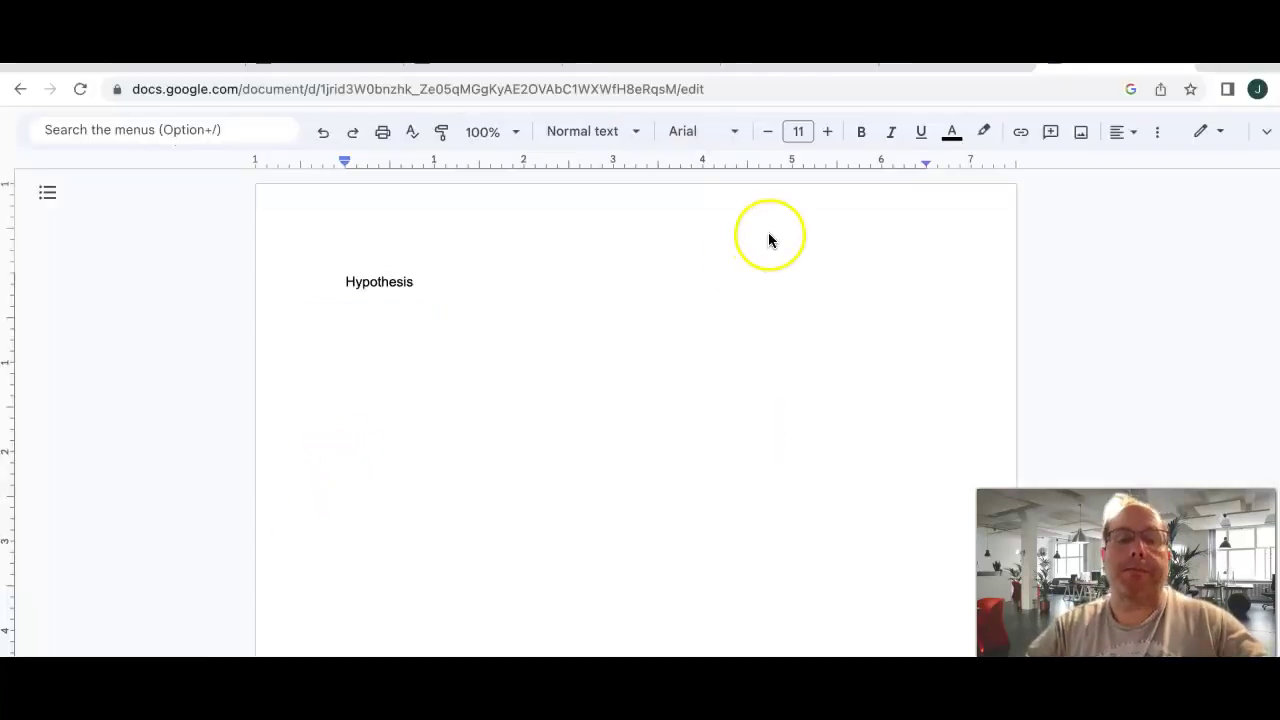
pyautogui.doubleClick(400, 283)
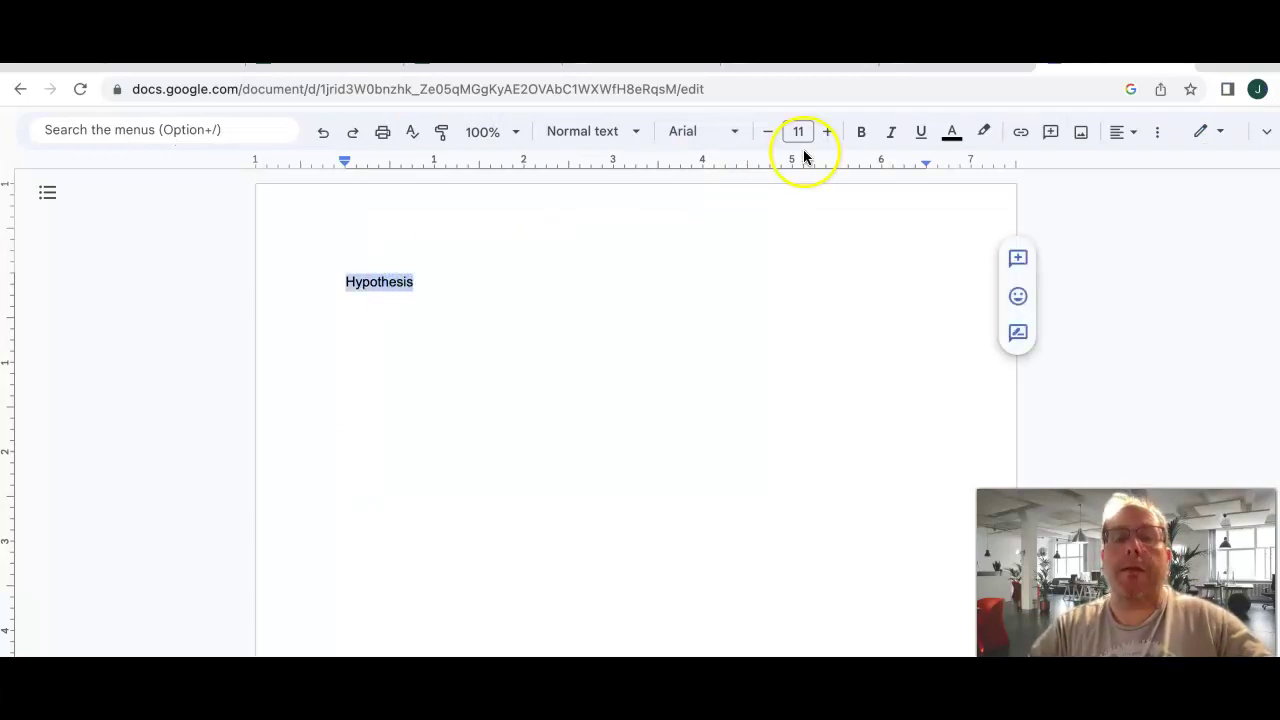
pyautogui.click(828, 132)
pyautogui.click(828, 132)
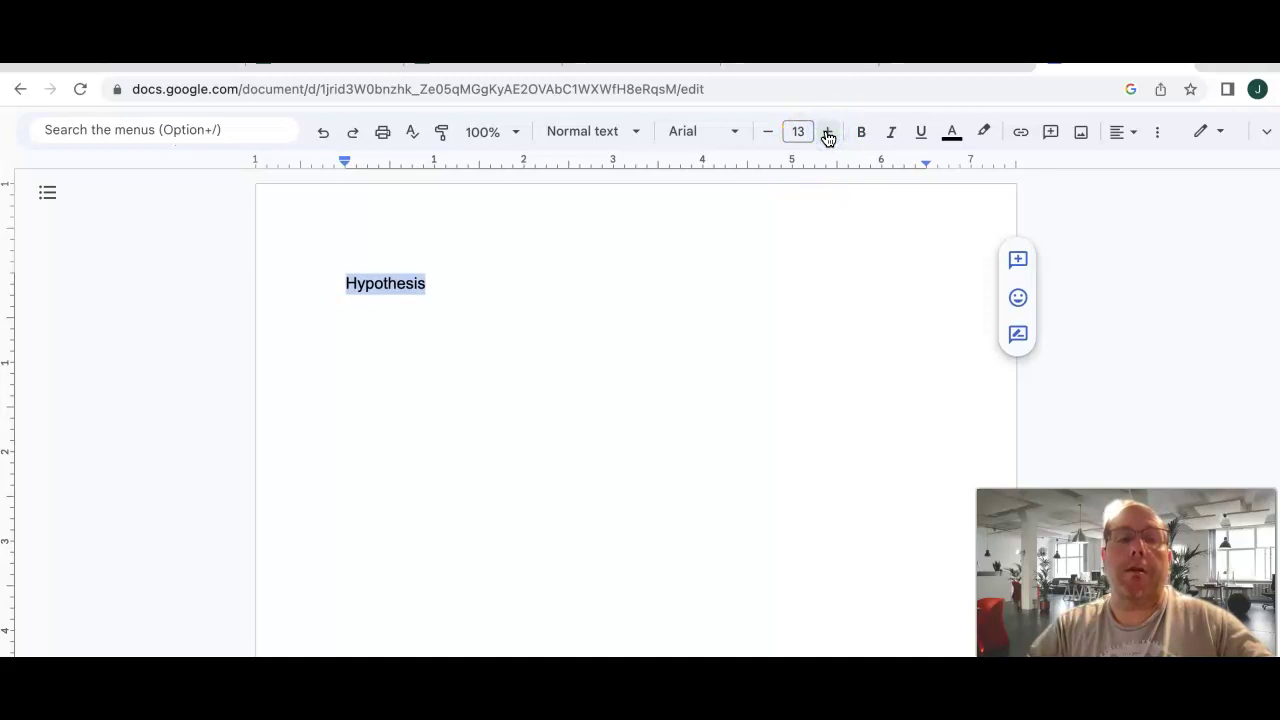
# - Return to the Canvas assignment page and review the steps for writing the Red Bull can hypothesis
pyautogui.hotkey('ctrl', 'Tab')
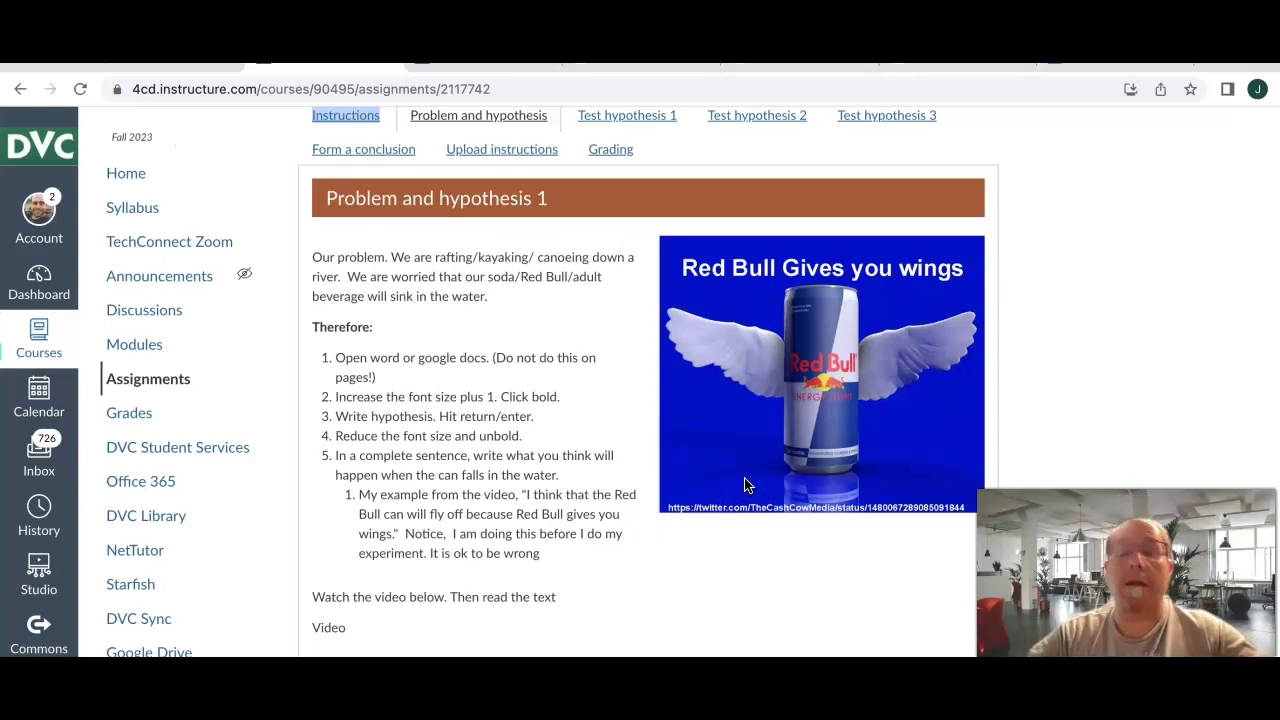
pyautogui.click(772, 438)
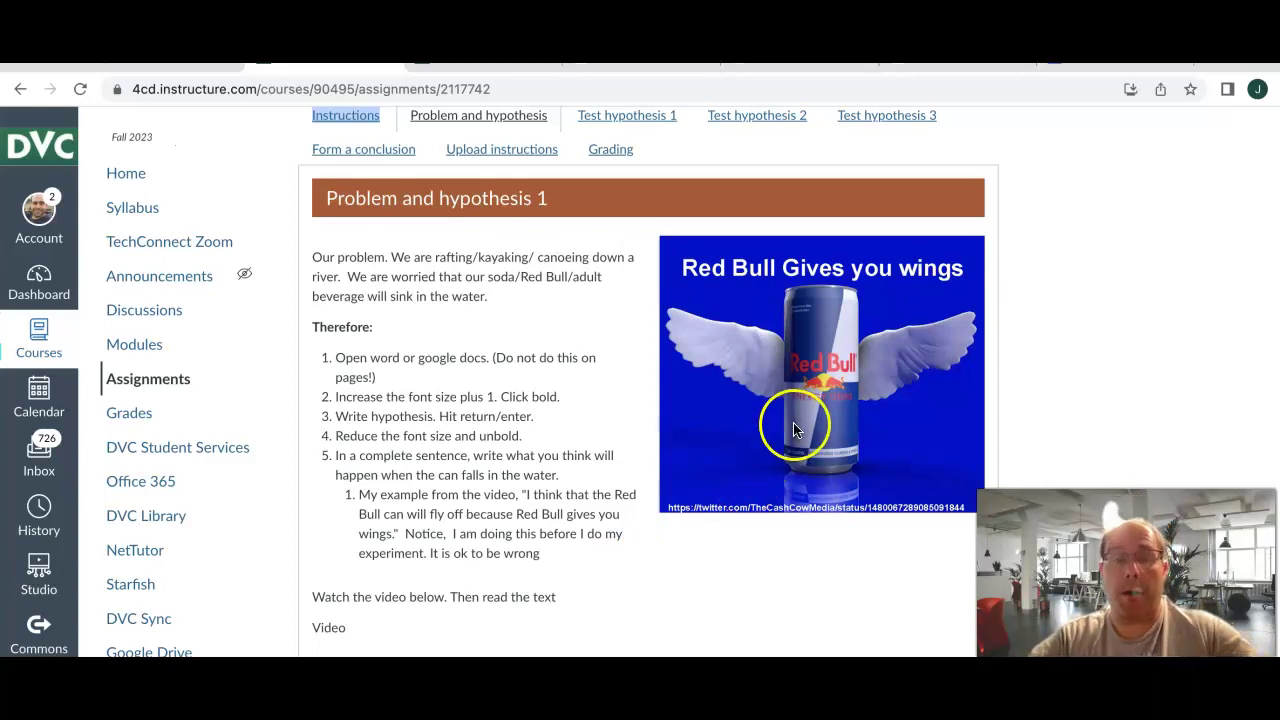
pyautogui.click(793, 374)
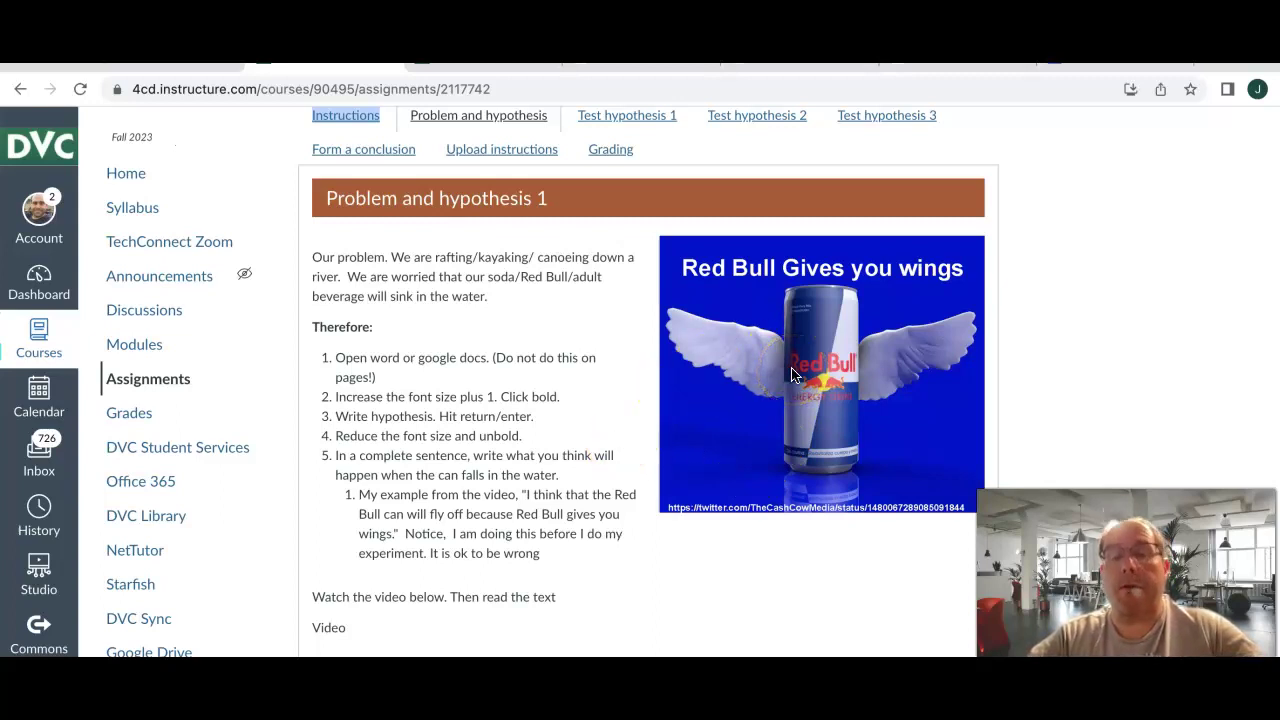
pyautogui.click(682, 313)
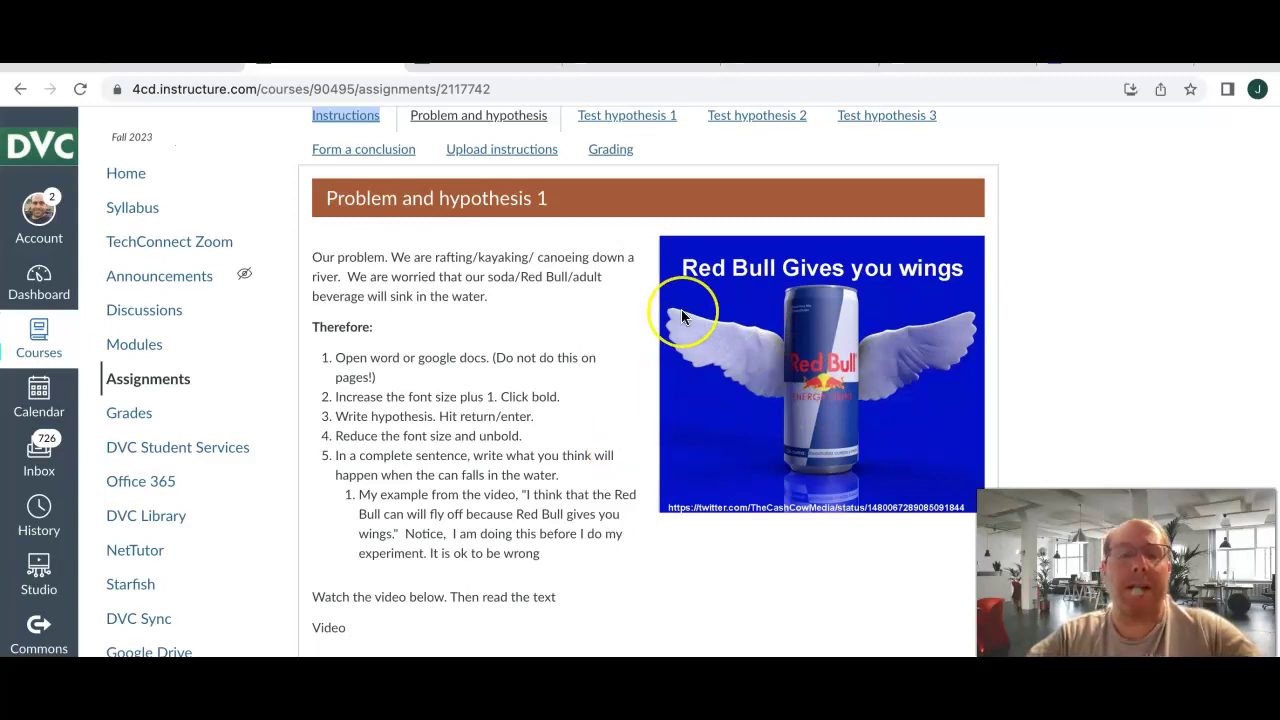
pyautogui.click(499, 598)
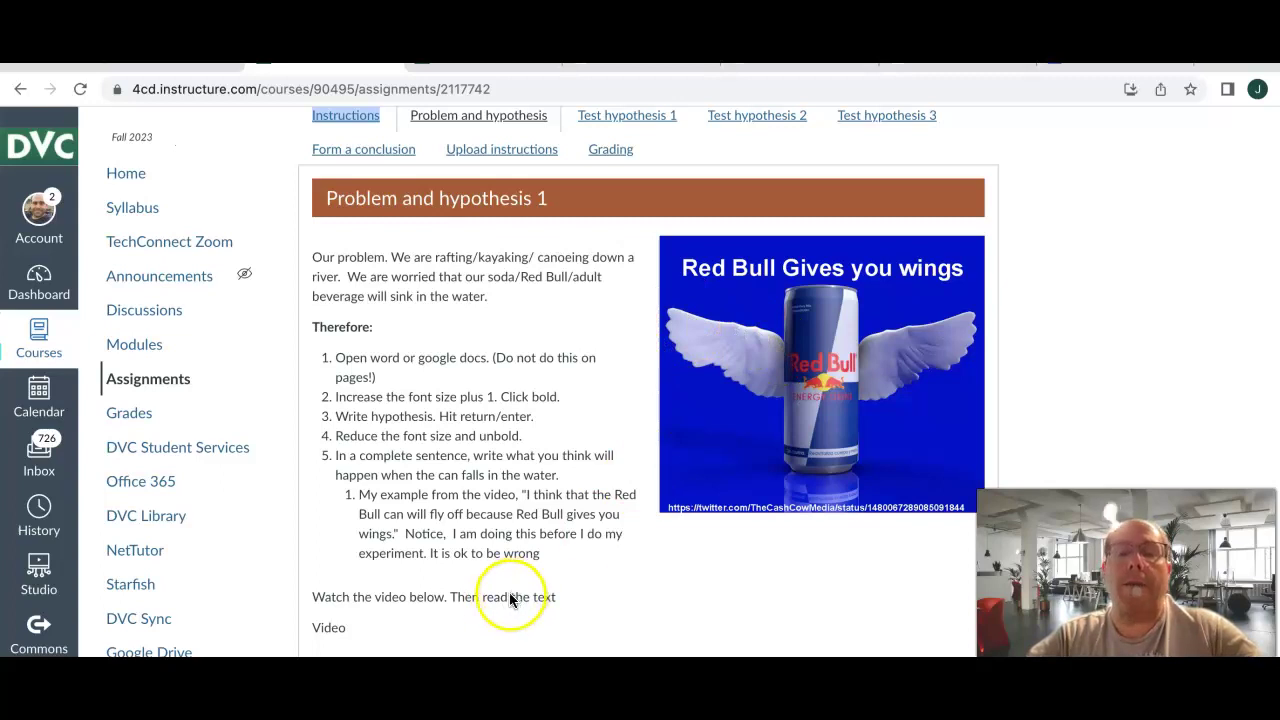
pyautogui.click(889, 436)
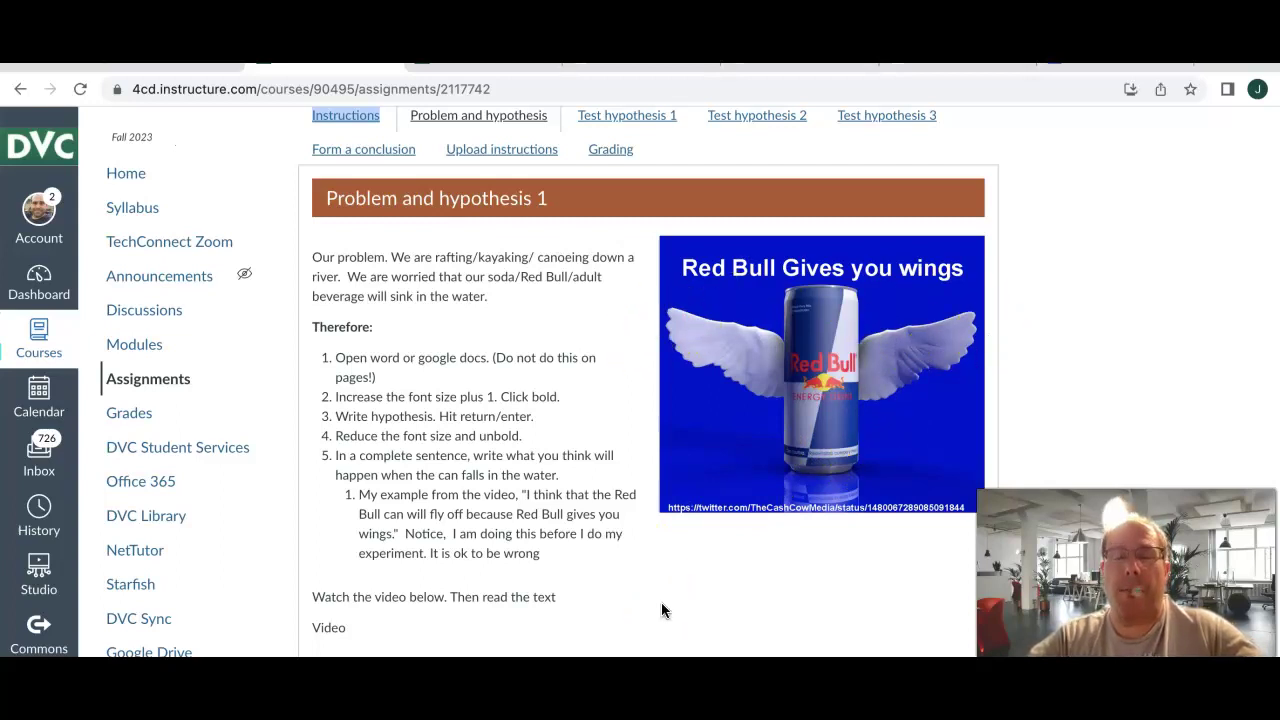
# - In the Word document, write "I think Red Bull will fly away because Red Bull gives you wings." below the title
pyautogui.press('super+Tab')
pyautogui.click(320, 345)
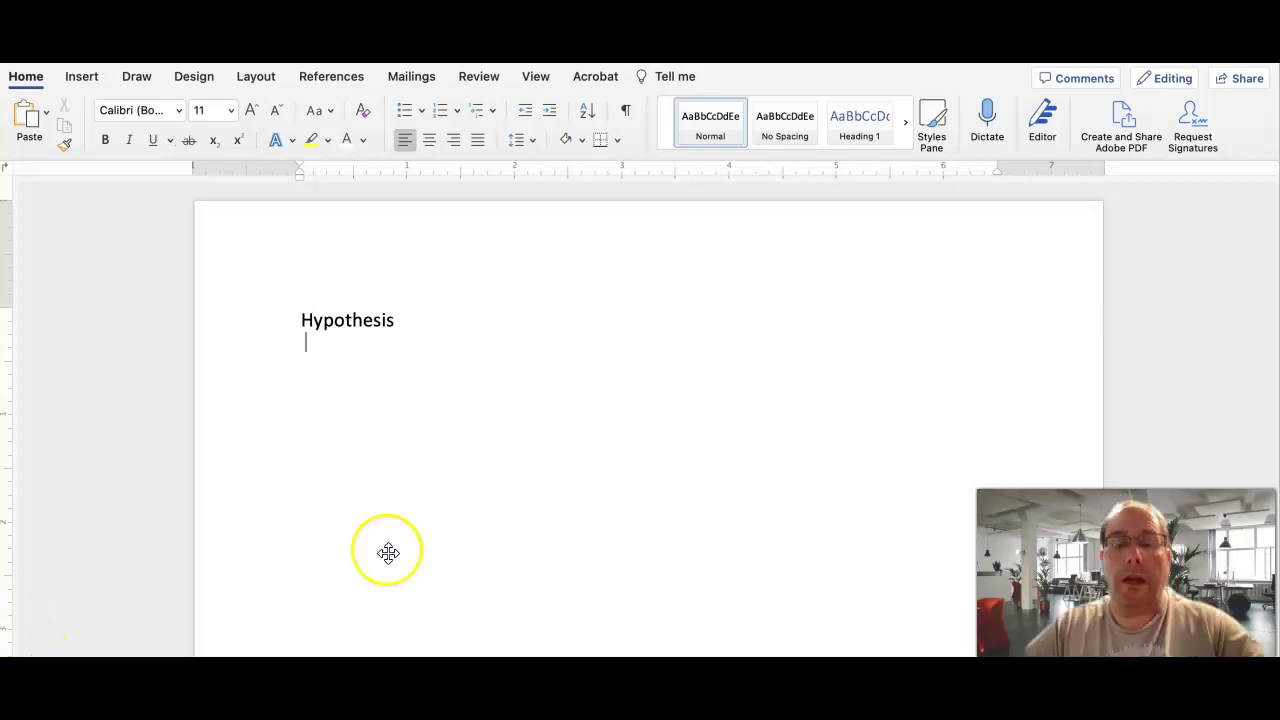
pyautogui.write('I think redbull will fly away because Red Bull gives you wings.')
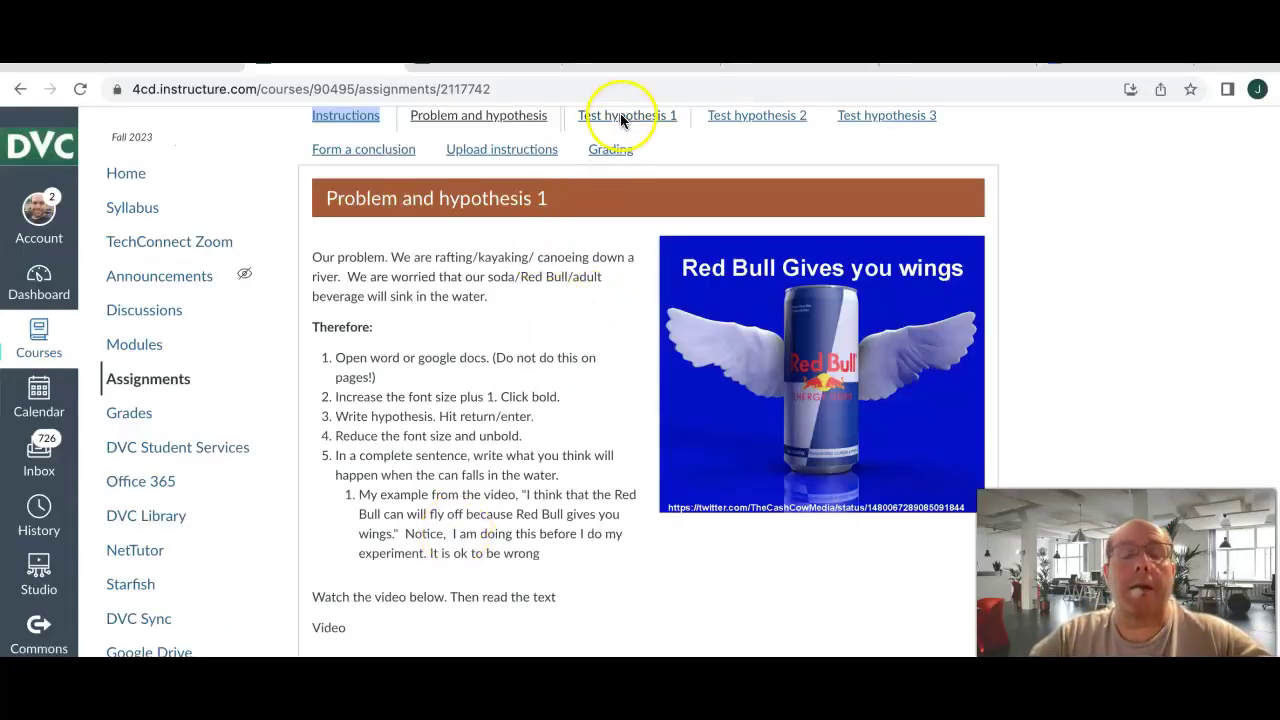
# - Consult the assignment's Test hypothesis 1 instructions and add the title "Results for hypothesis 1" below the hypothesis sentence in Word
pyautogui.click(620, 119)
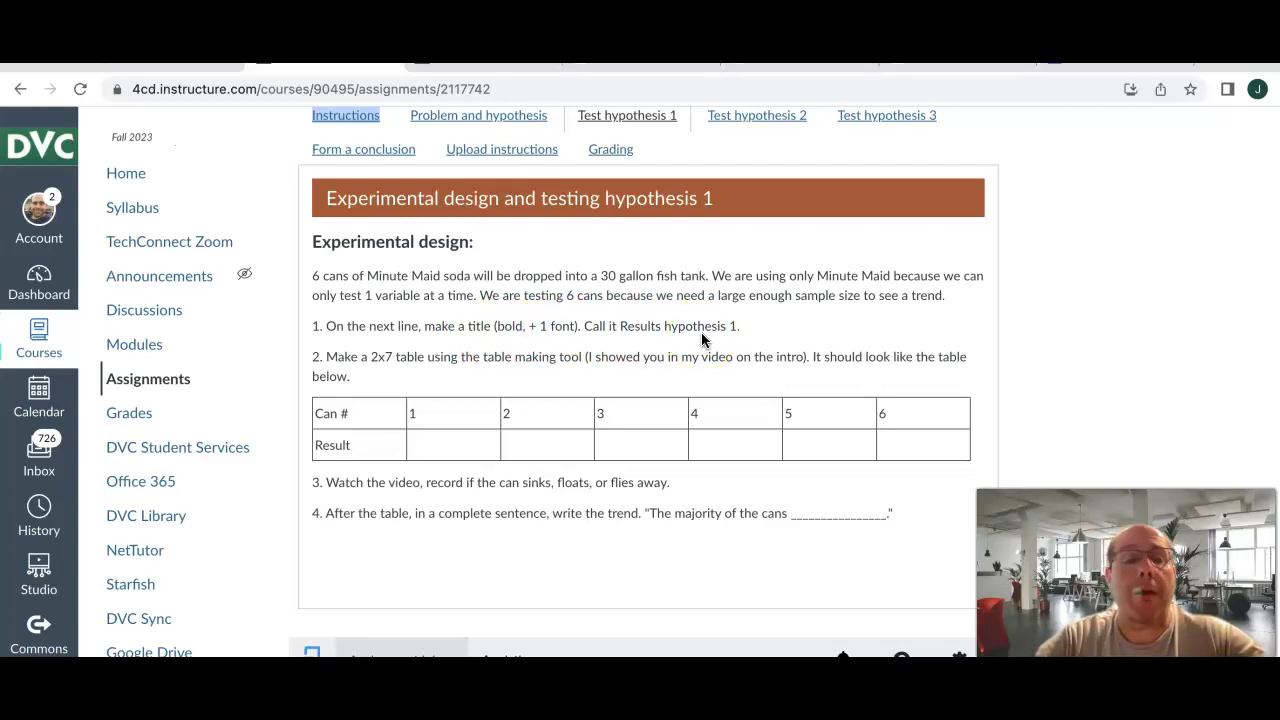
pyautogui.click(120, 652)
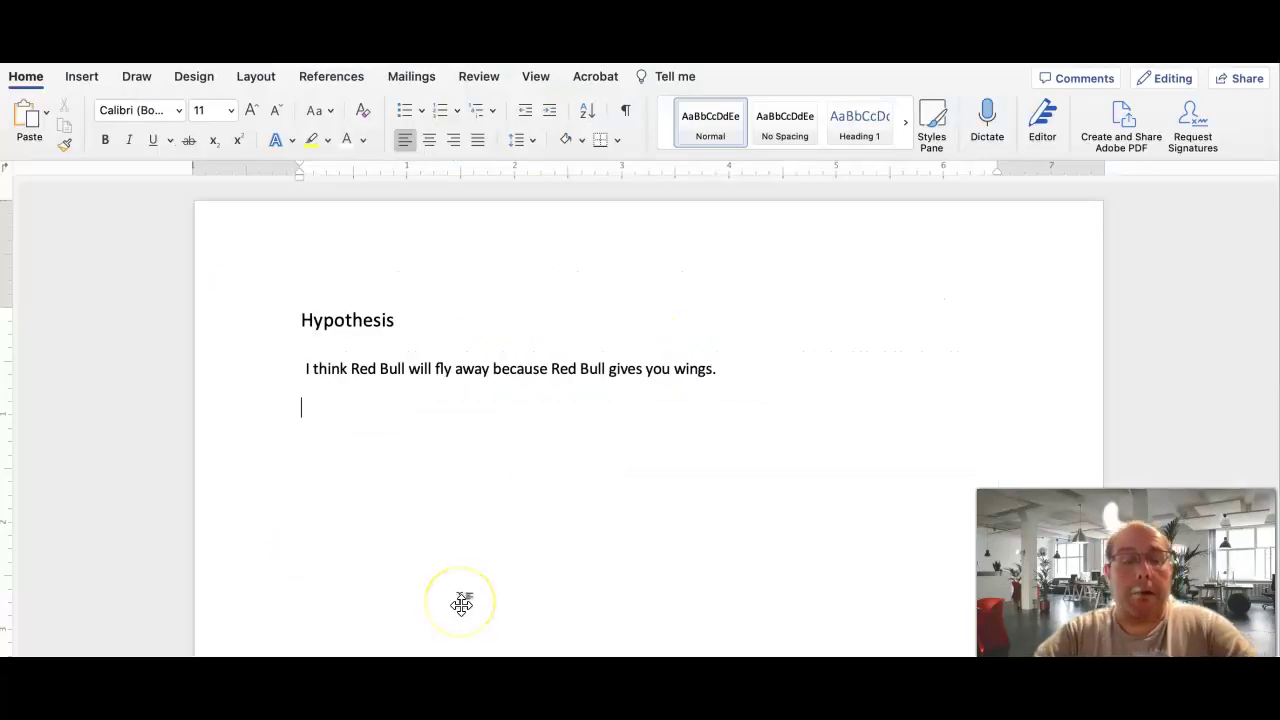
pyautogui.click(371, 414)
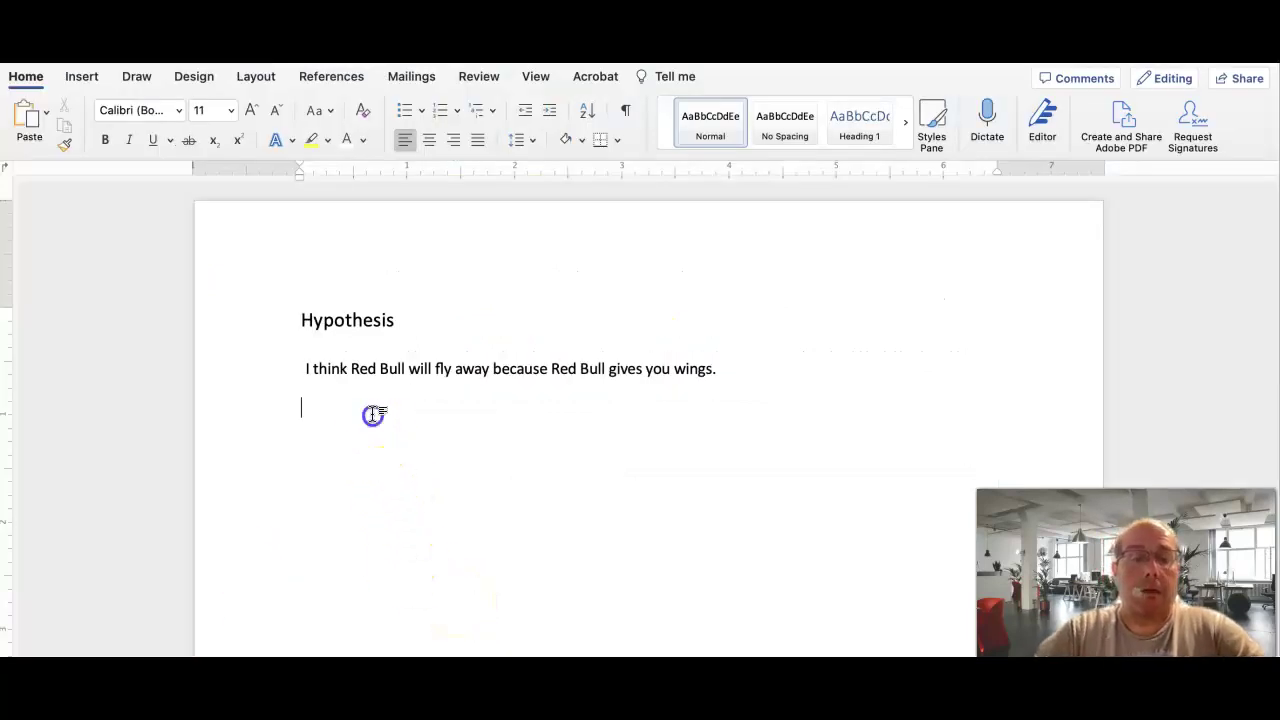
pyautogui.write('Results for hy')
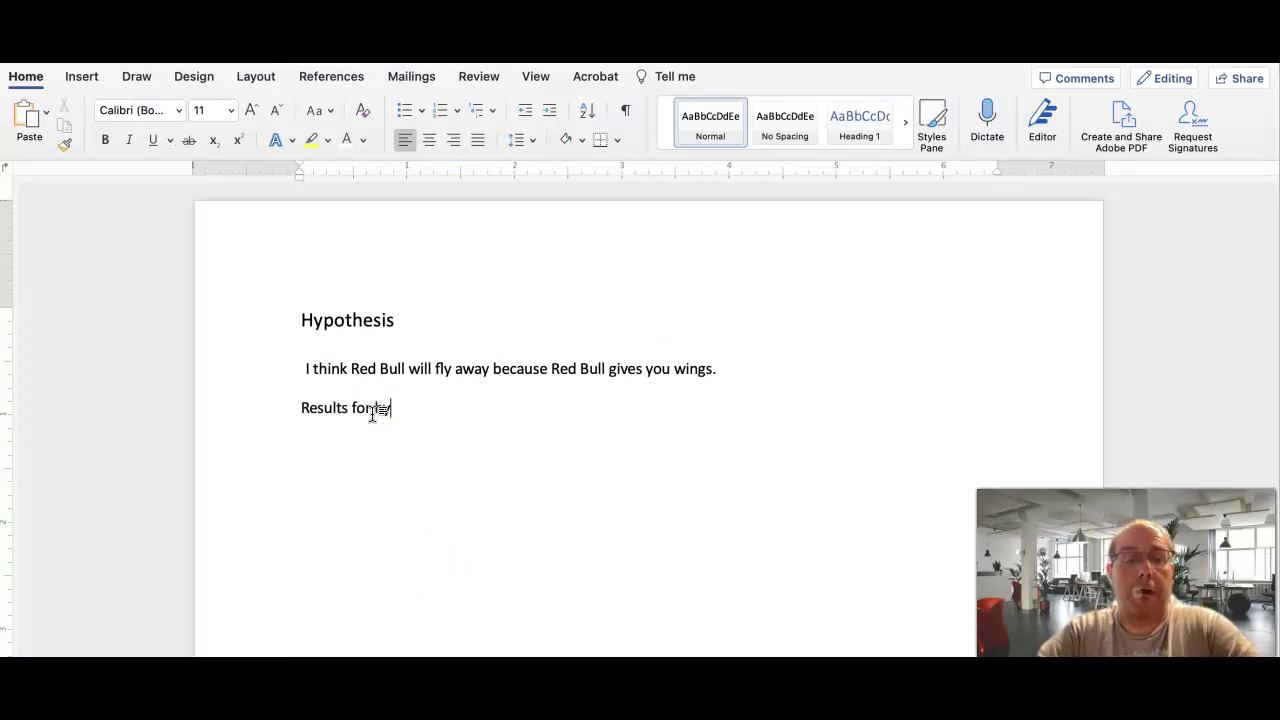
pyautogui.write('pothesis 1')
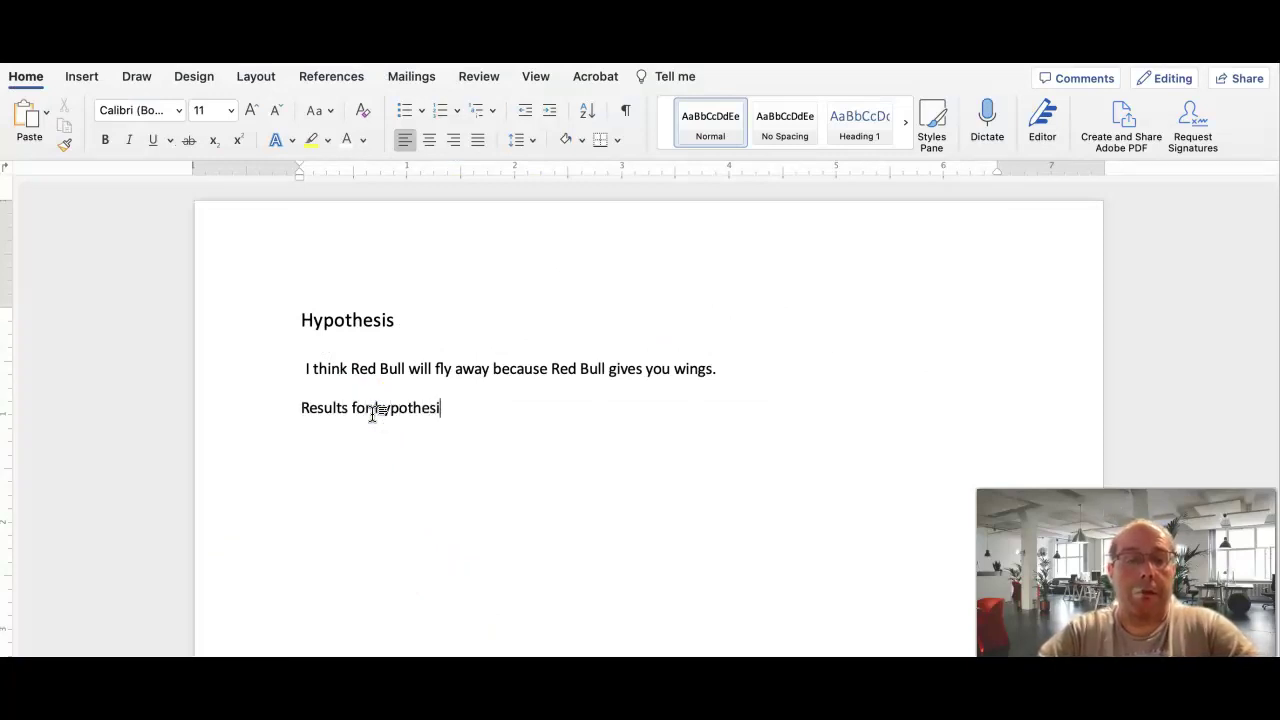
# - Increase the font size of the "Results for hypothesis 1" title to 12
pyautogui.click(366, 414)
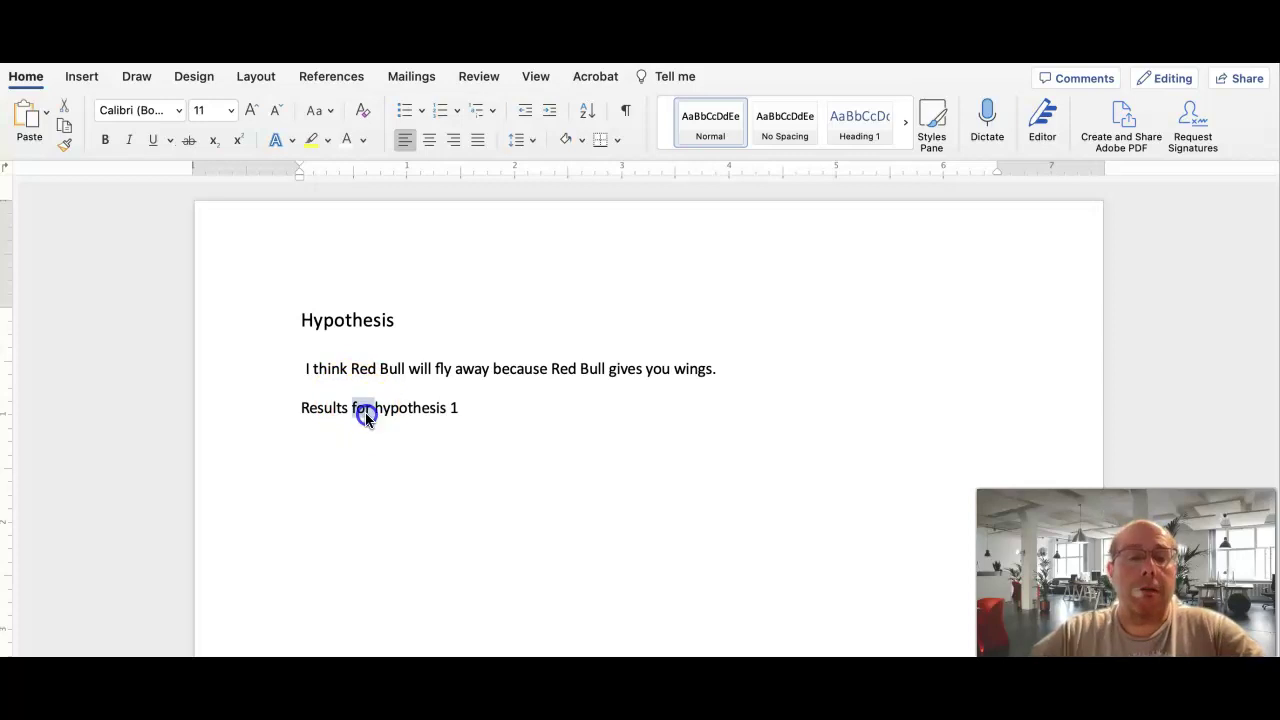
pyautogui.tripleClick(366, 414)
pyautogui.press('super+bracketright')
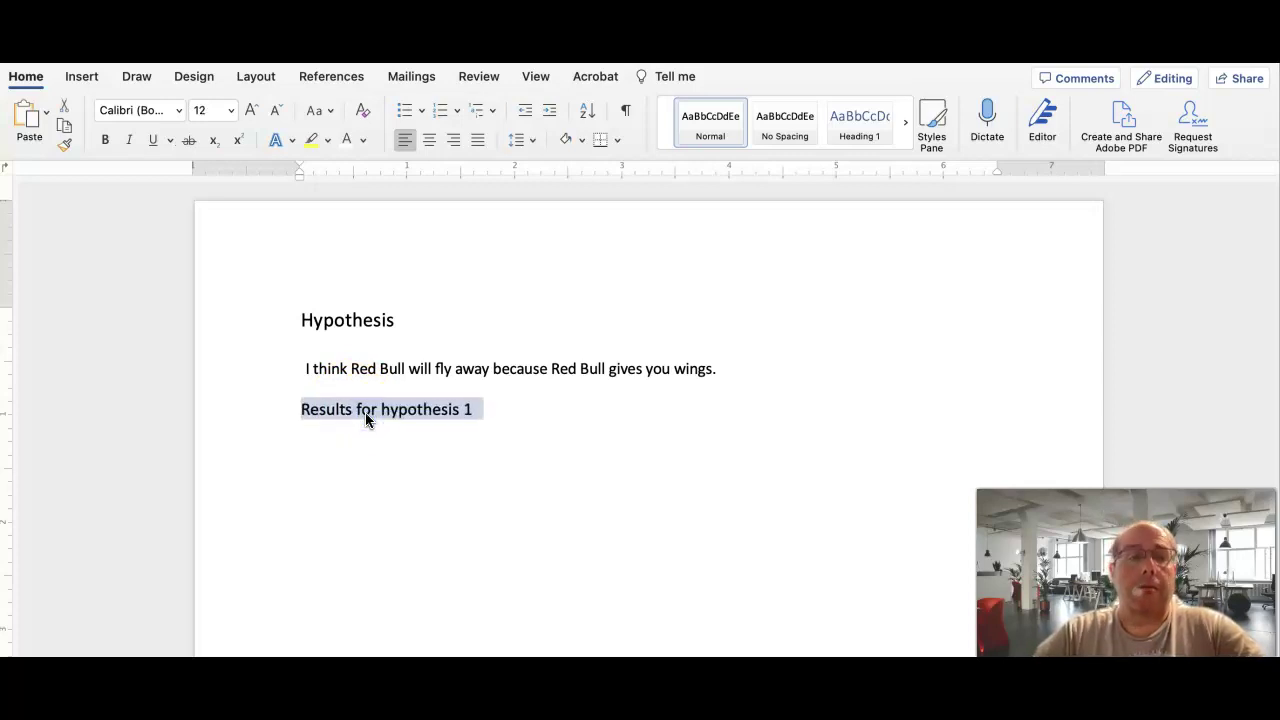
# - Increase the "Results for hypothesis 1" title to 14 pt and make it bold
pyautogui.press('super+shift+period')
pyautogui.click(389, 437)
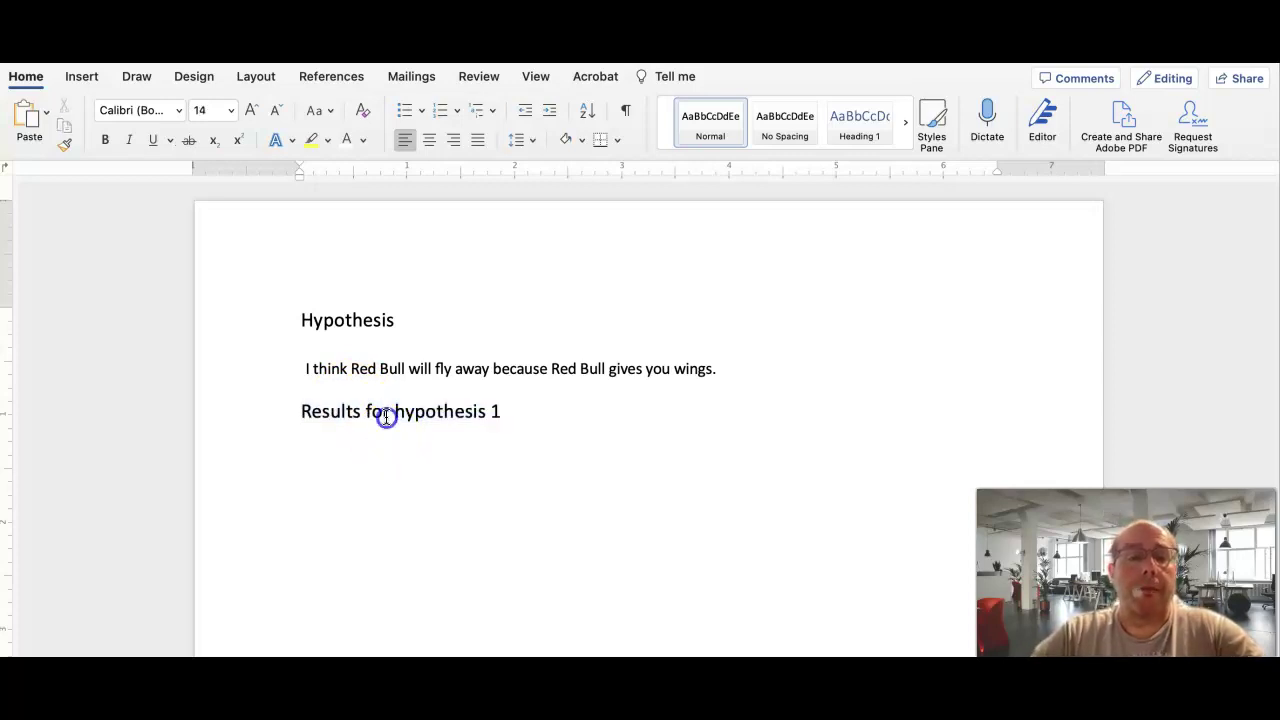
pyautogui.tripleClick(386, 417)
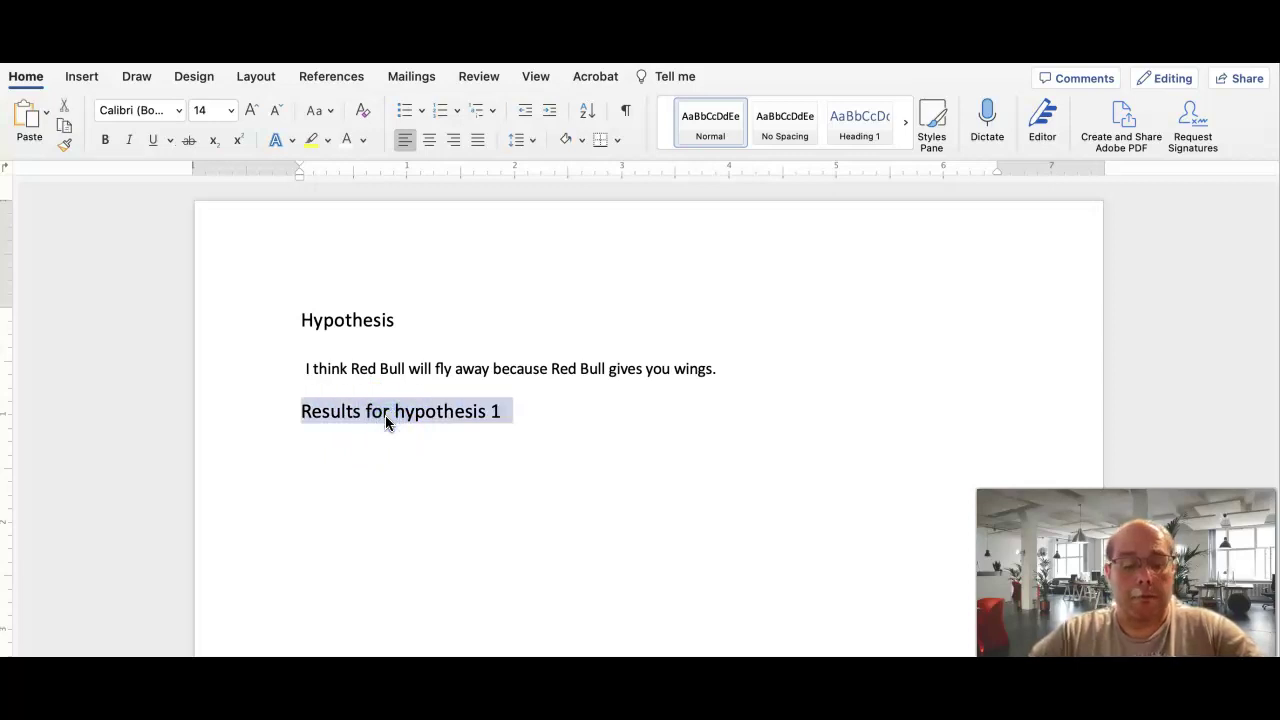
pyautogui.press('super+b')
pyautogui.click(374, 457)
# - Make the "Hypothesis" title bold
pyautogui.click(345, 320)
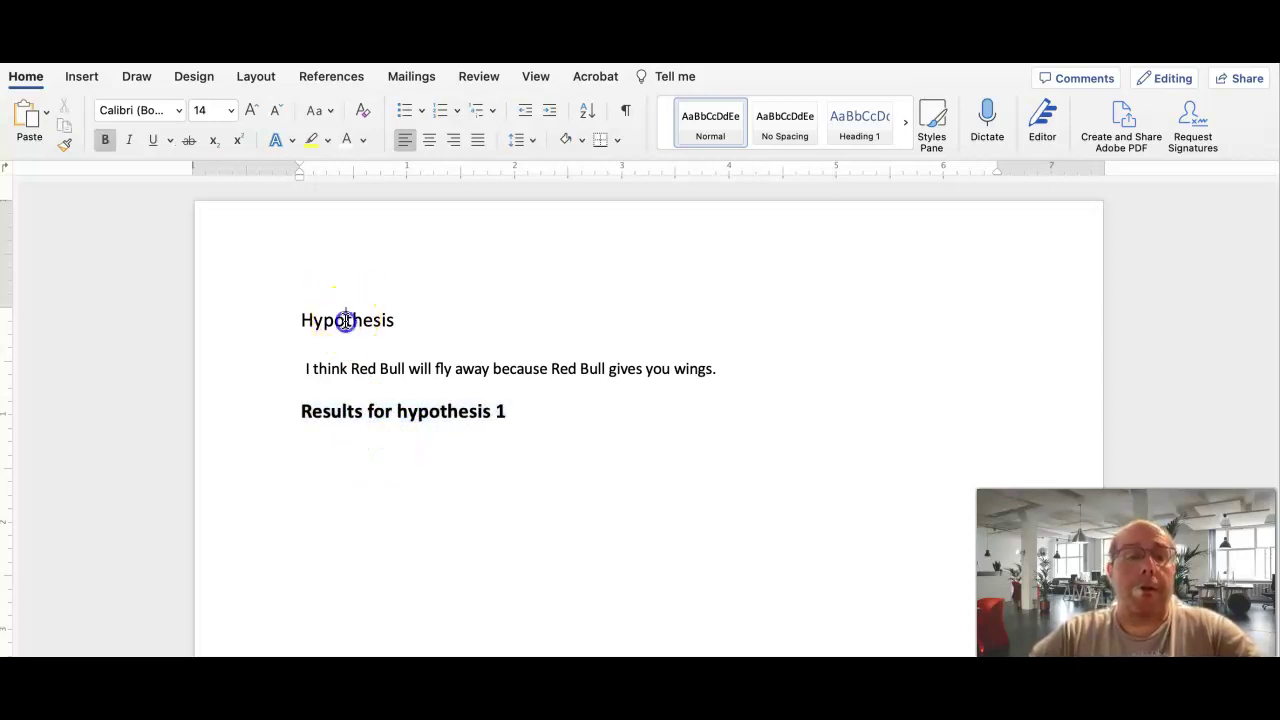
pyautogui.tripleClick(345, 320)
pyautogui.press('super+b')
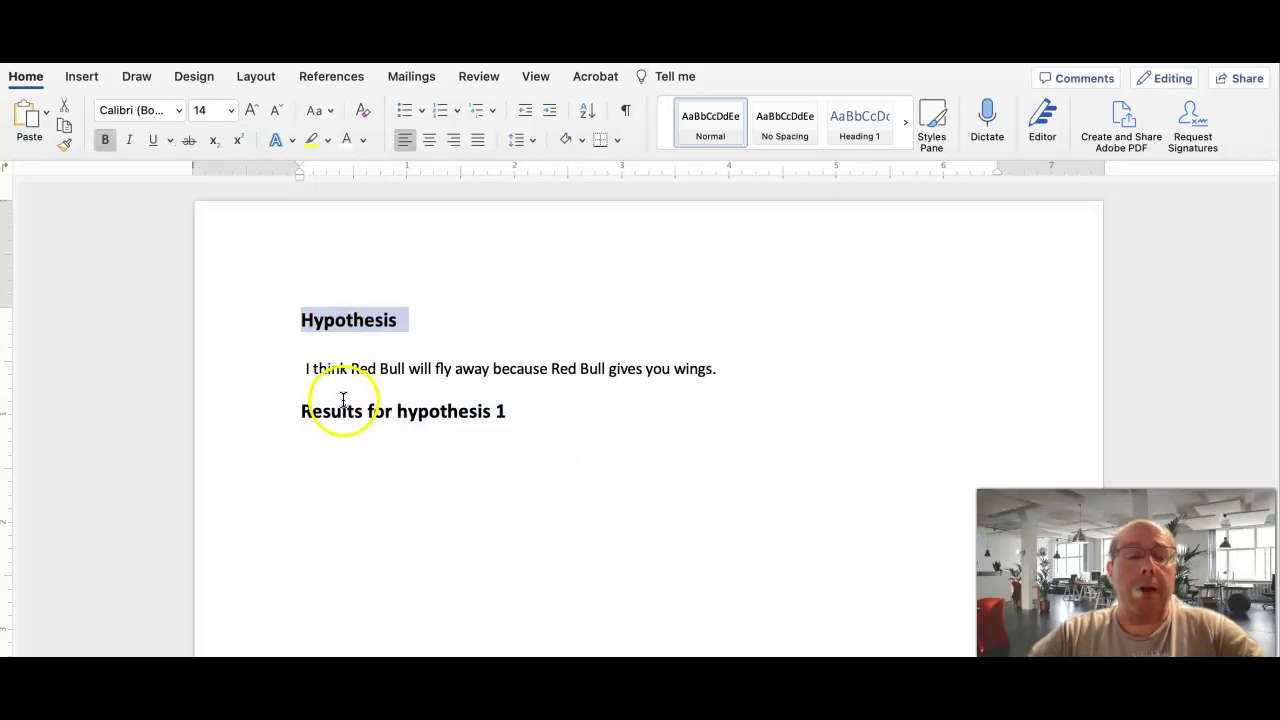
# - Start a non-bold line below the "Results for hypothesis 1" title and insert a table with seven columns and two rows there
pyautogui.doubleClick(449, 418)
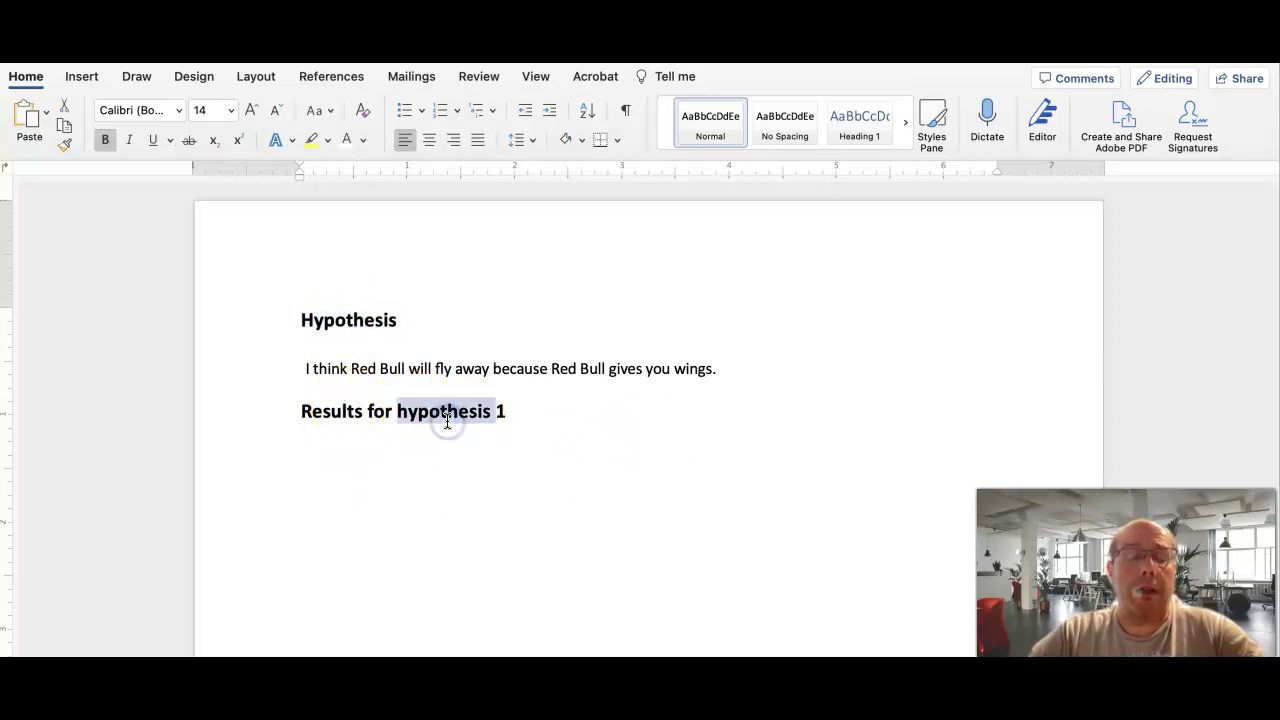
pyautogui.tripleClick(448, 420)
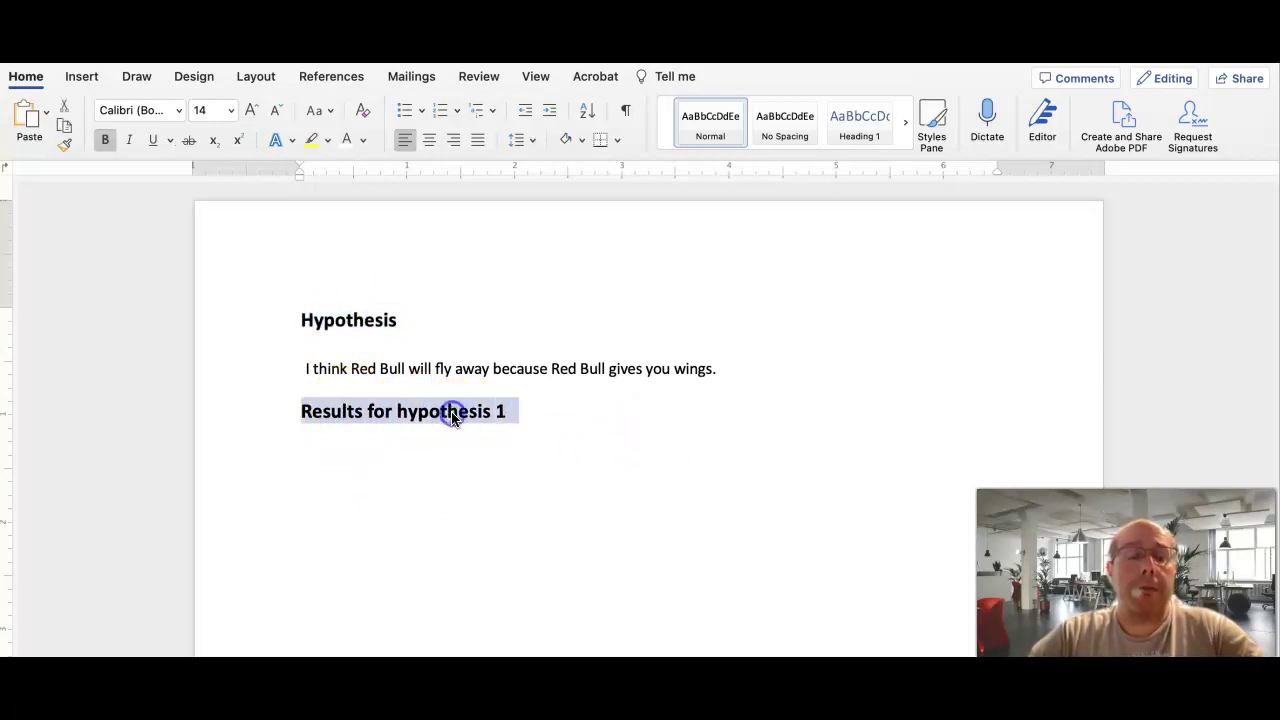
pyautogui.click(431, 454)
pyautogui.click(534, 414)
pyautogui.press('Return')
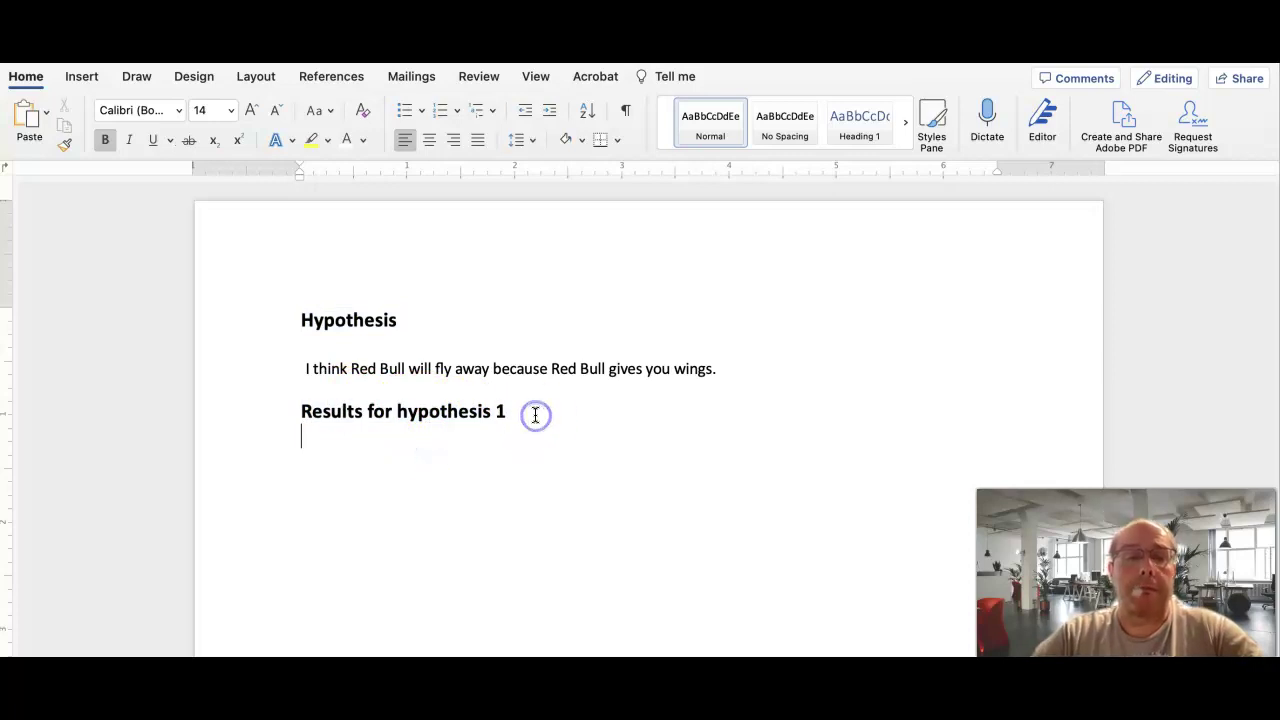
pyautogui.press('super+b')
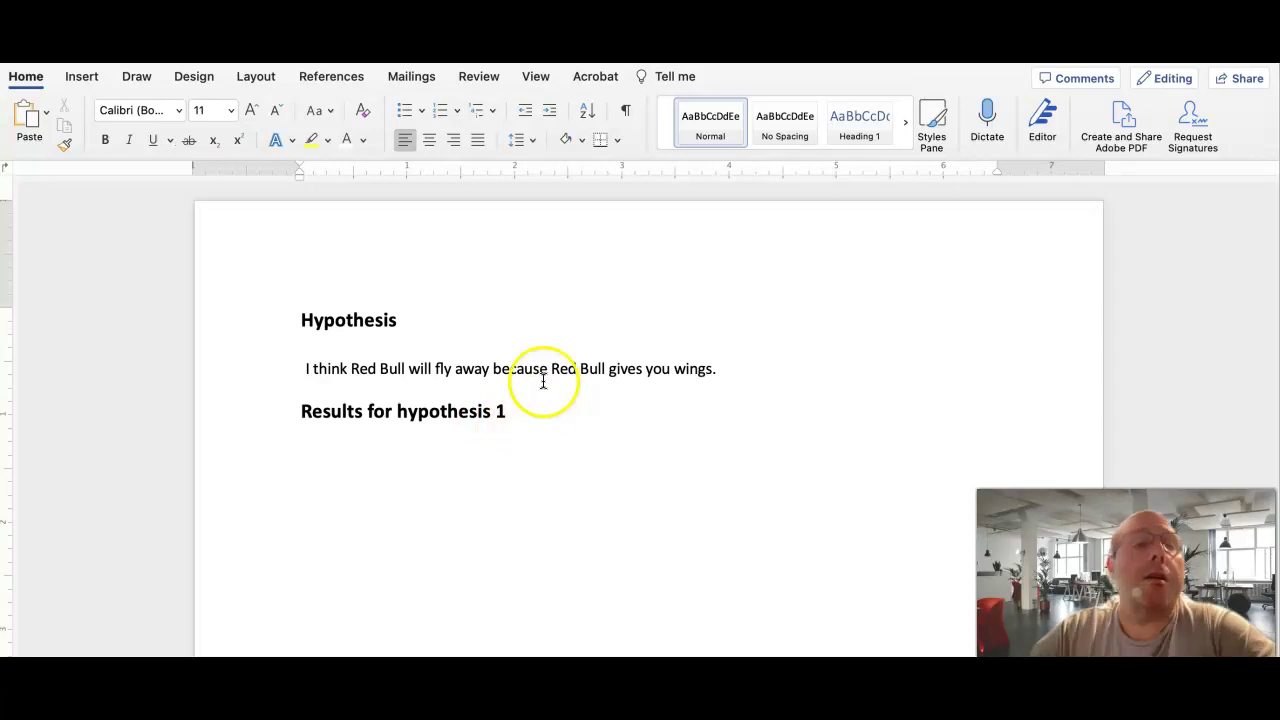
pyautogui.click(84, 79)
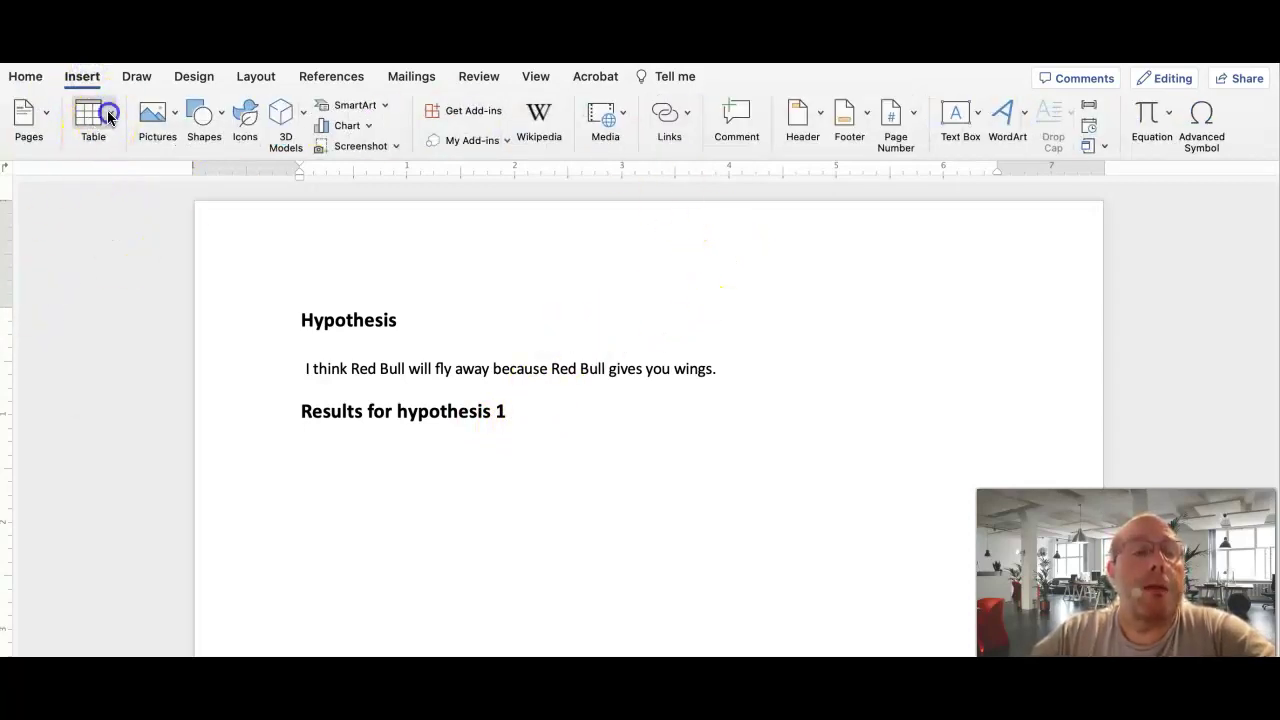
pyautogui.click(108, 117)
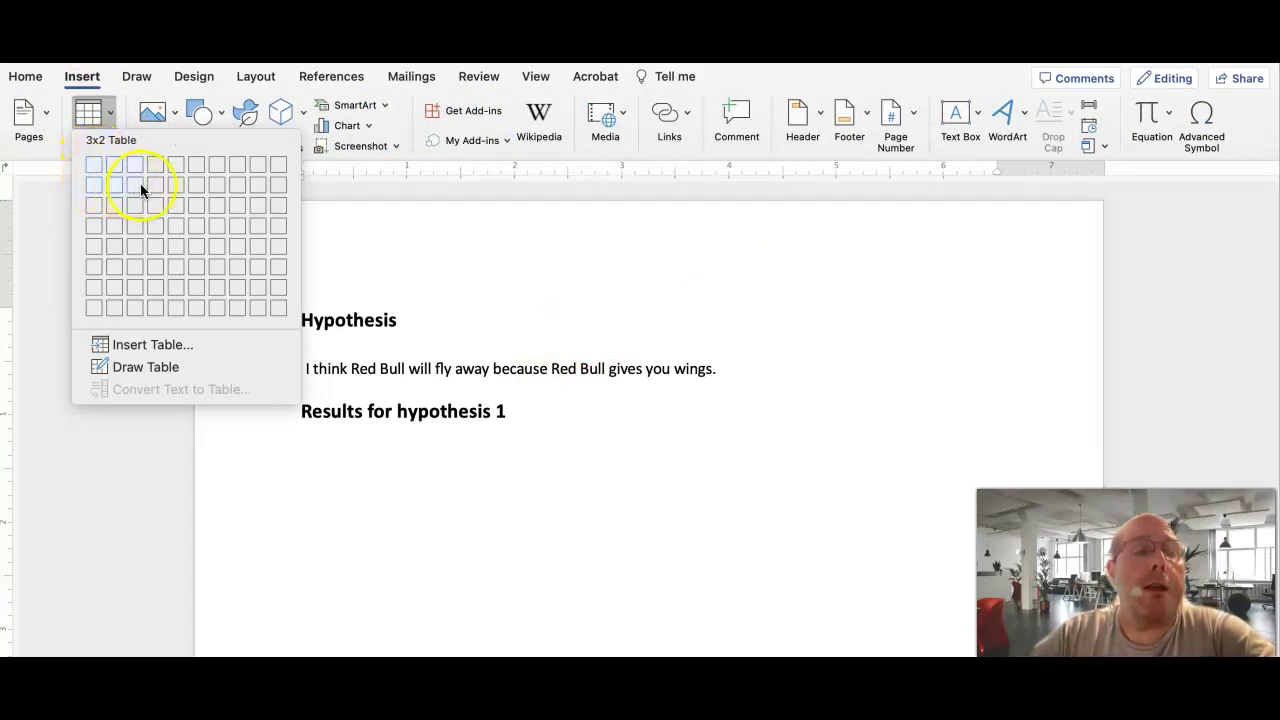
pyautogui.click(209, 185)
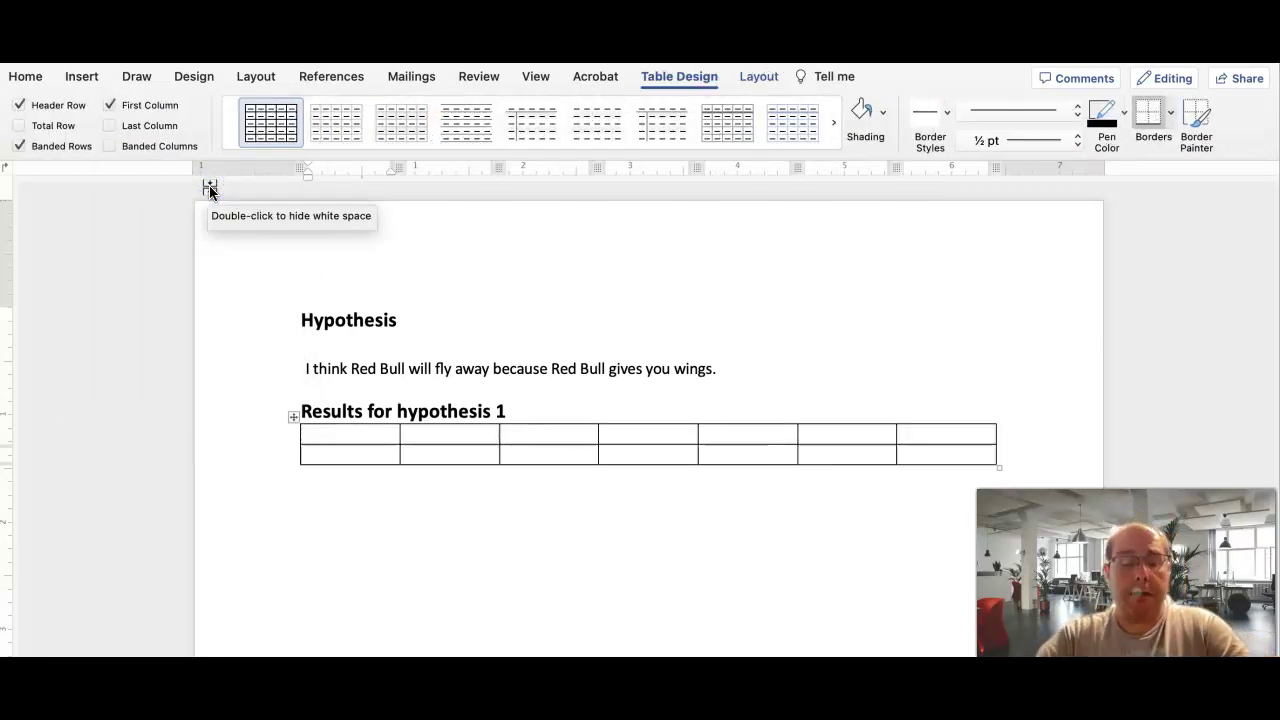
# - Label the two first-column cells of the table "Can #" and "Results"
pyautogui.write('Can')
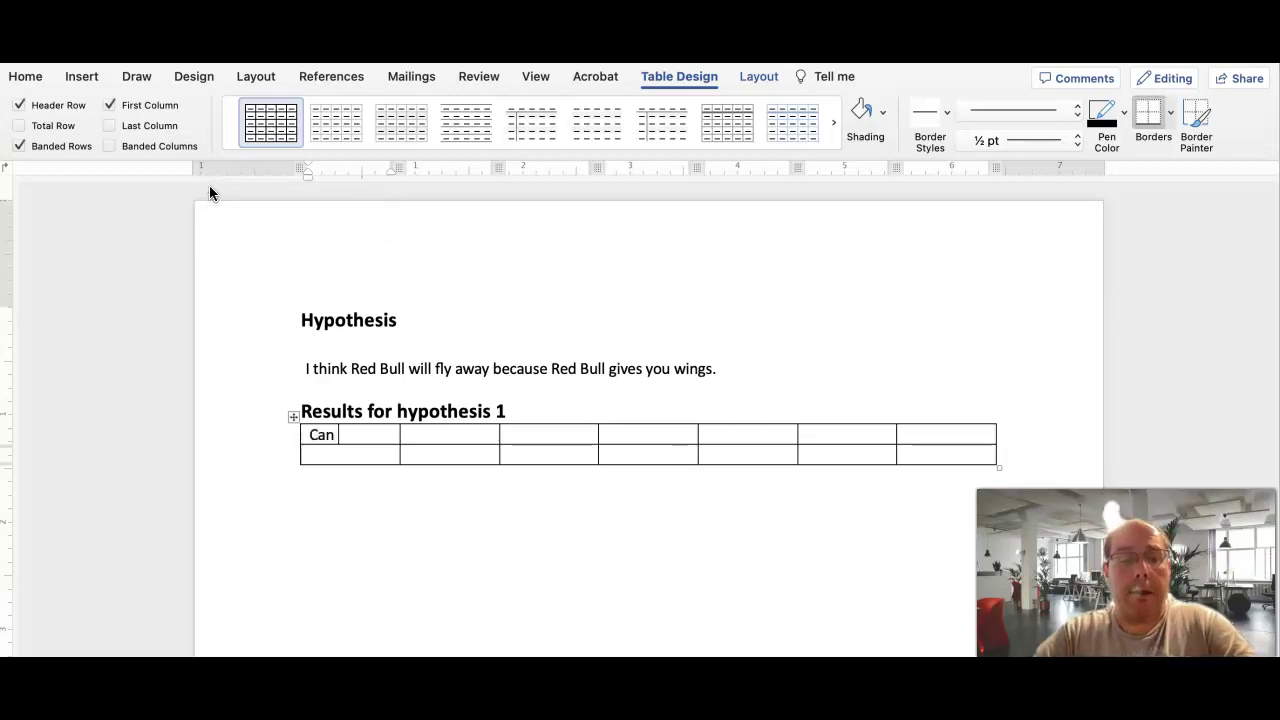
pyautogui.write(' #')
pyautogui.press('Down')
pyautogui.write('Res')
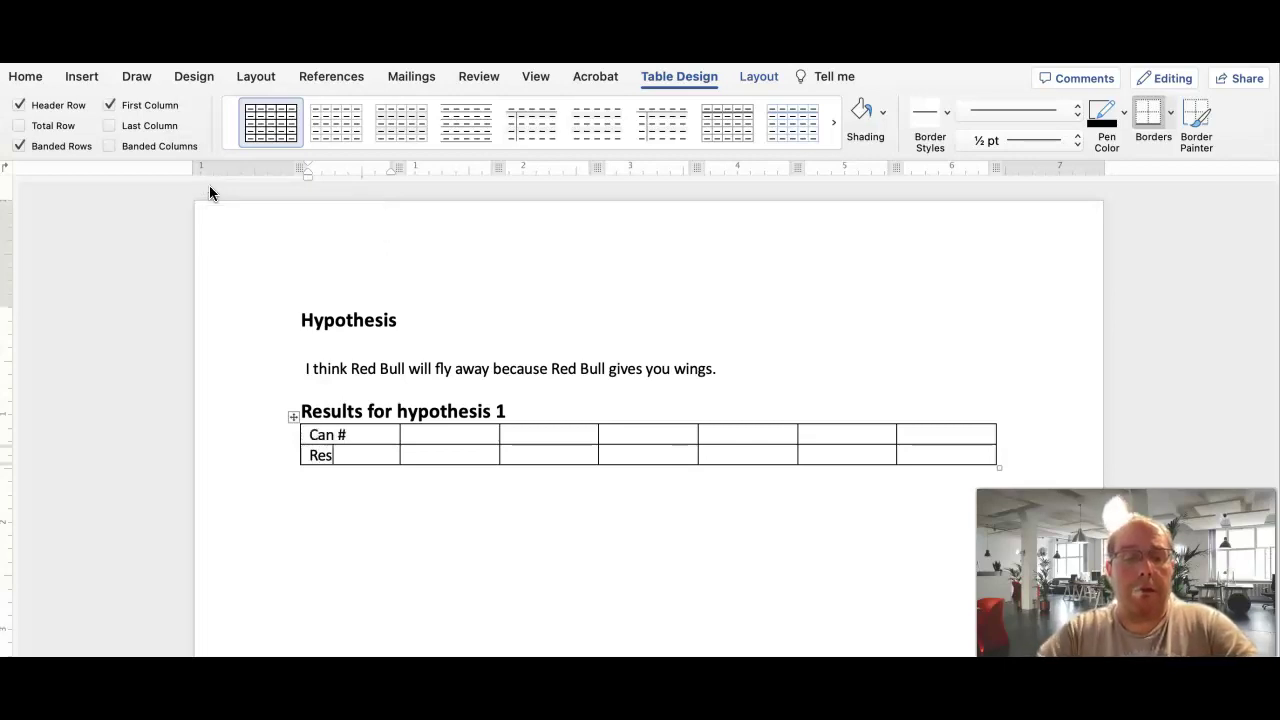
pyautogui.write('ults')
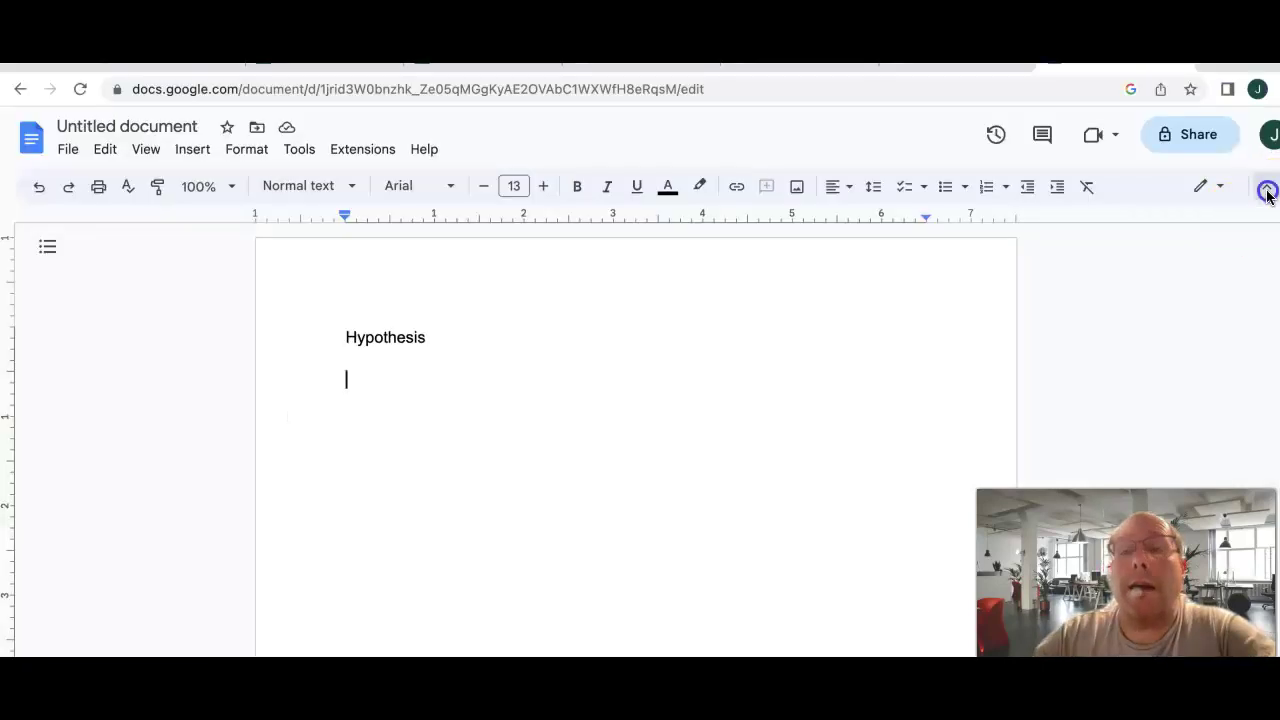
# - In the untitled Google Docs document, bring back the hidden menus and insert a table below the "Hypothesis" title
pyautogui.click(1266, 188)
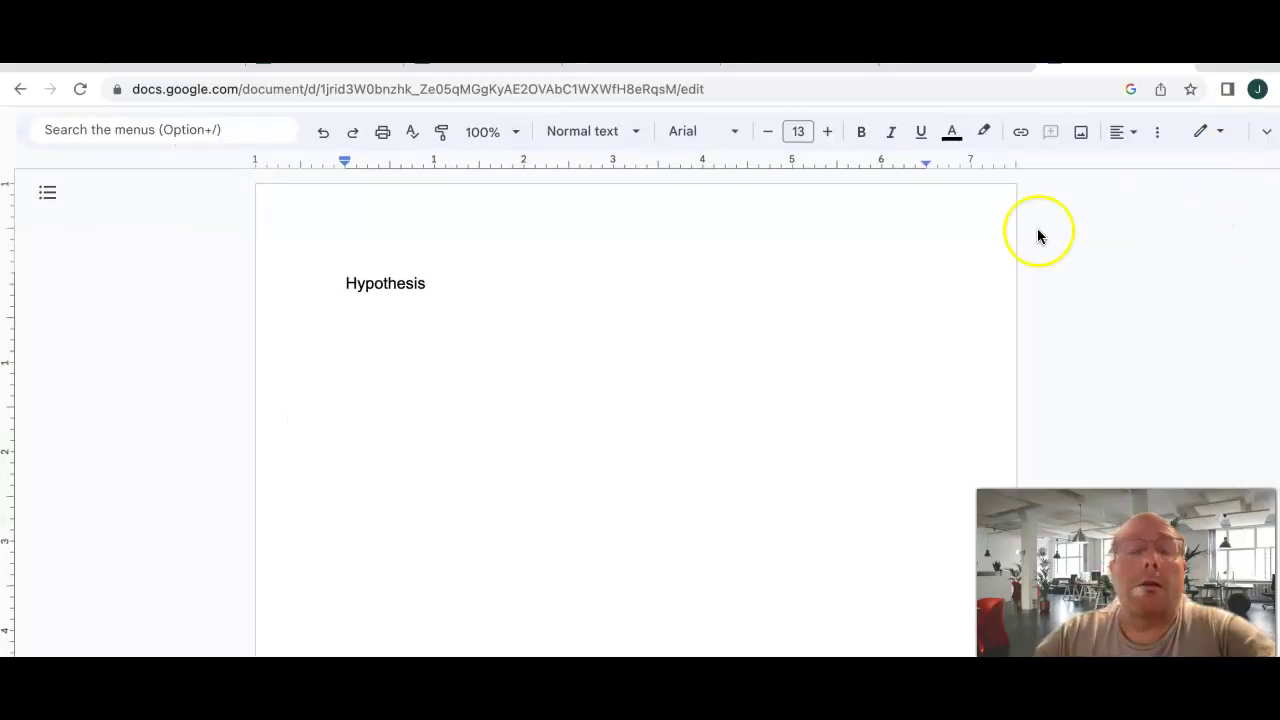
pyautogui.click(1263, 136)
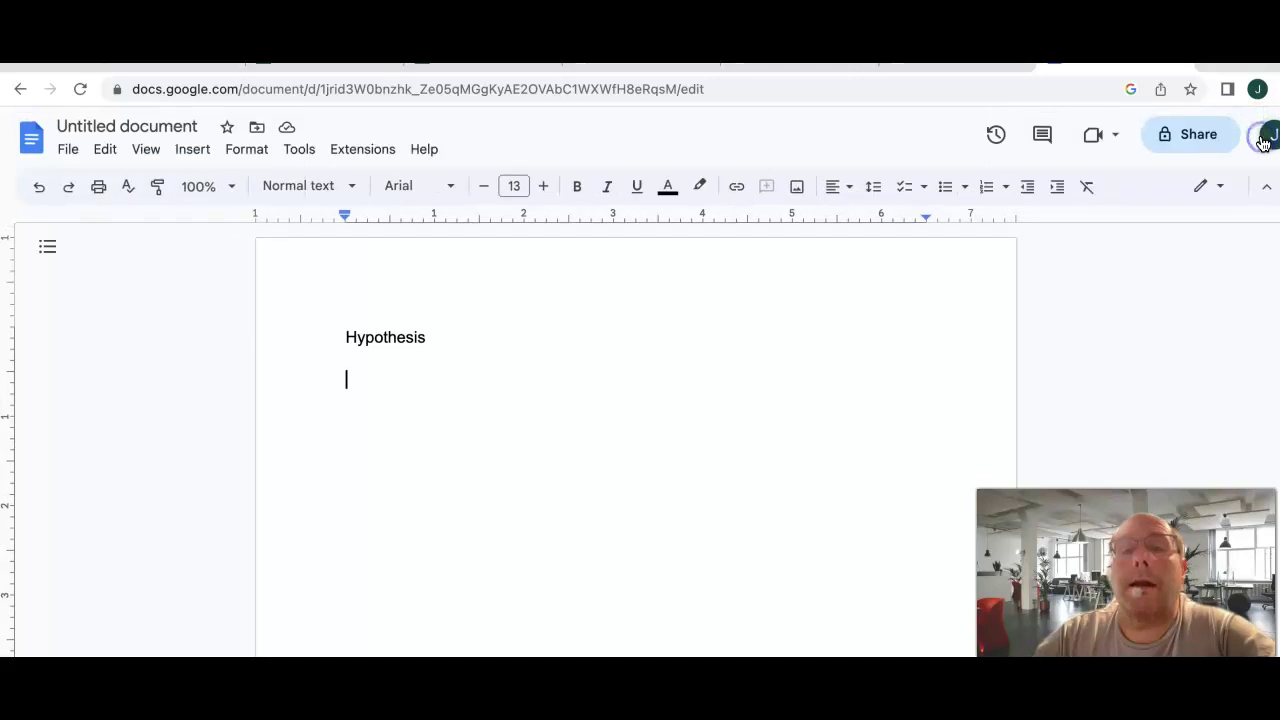
pyautogui.click(212, 153)
pyautogui.moveTo(234, 209)
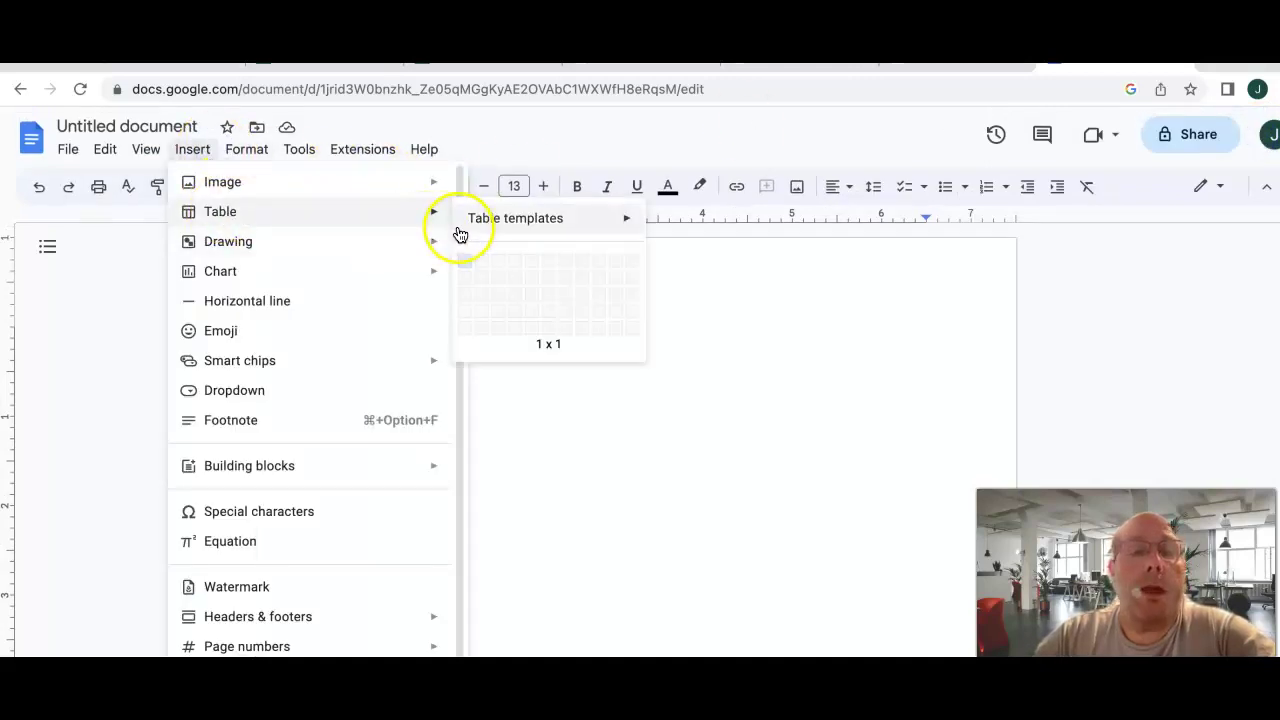
pyautogui.click(560, 280)
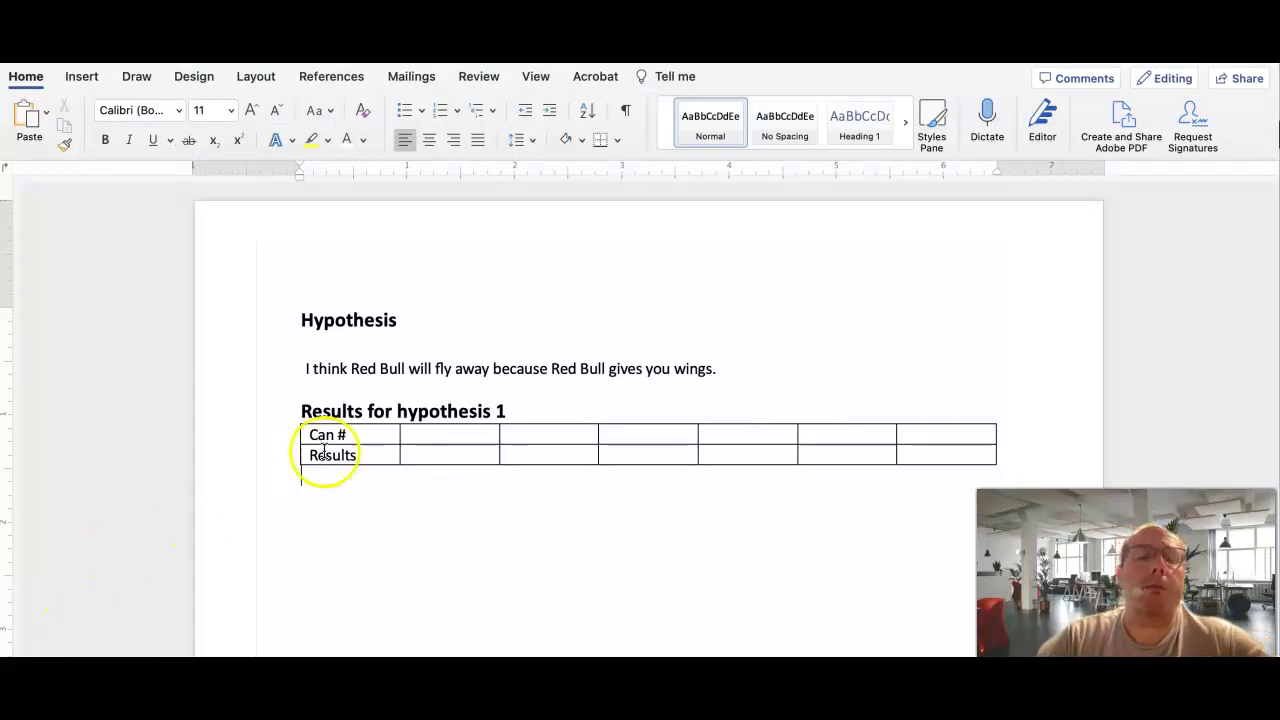
# - In the Word document, copy the "Results for hypothesis 1" title with its table and paste it twice below the original
pyautogui.moveTo(304, 410); pyautogui.dragTo(306, 480)
pyautogui.press('super+c')
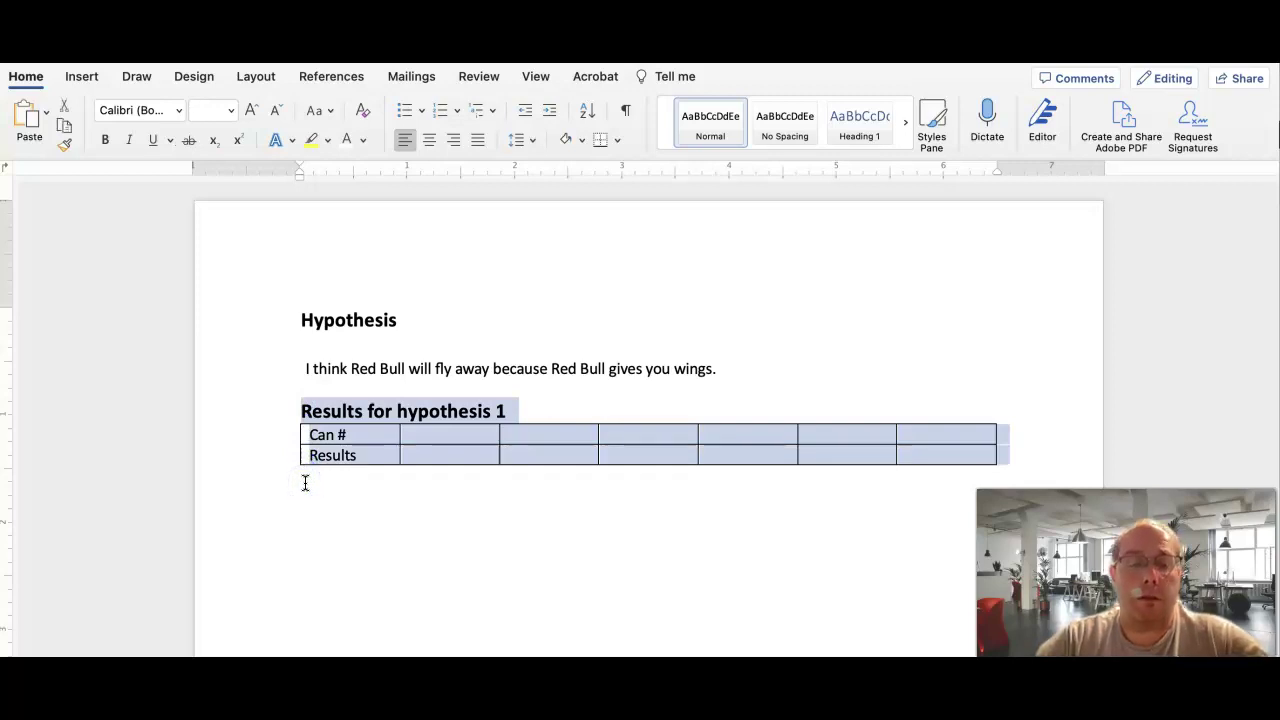
pyautogui.click(305, 483)
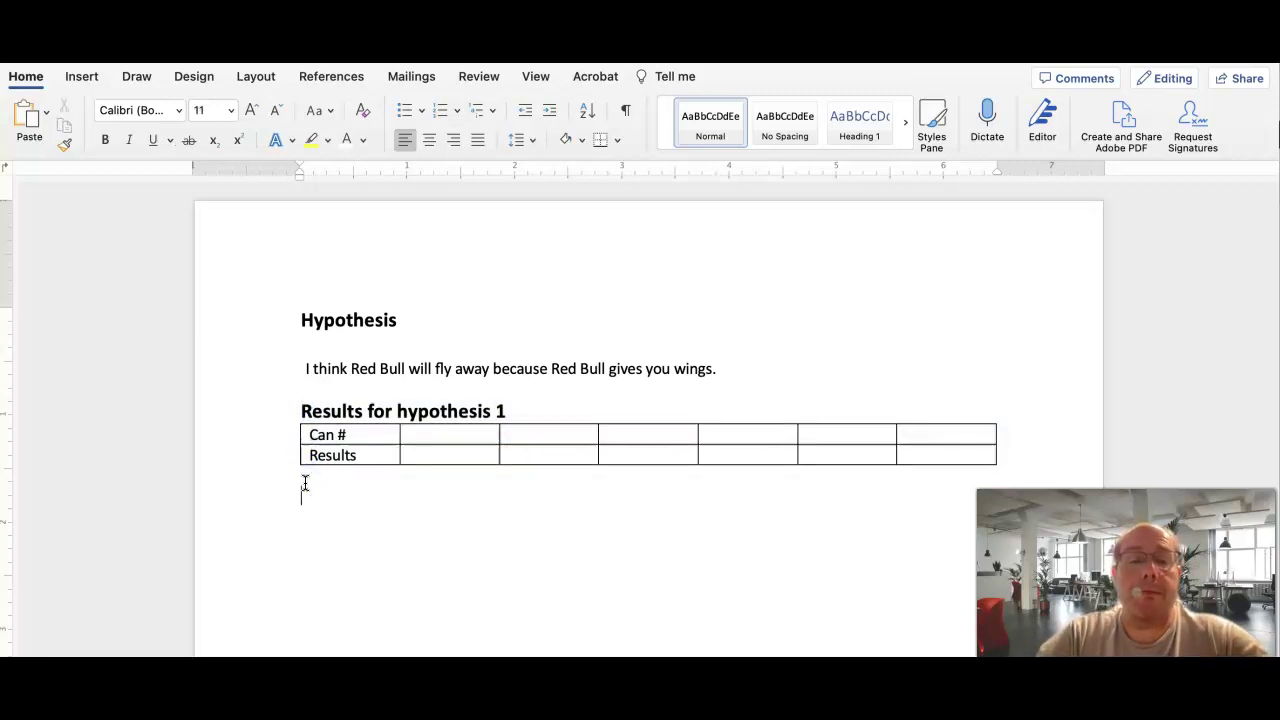
pyautogui.press('super+v')
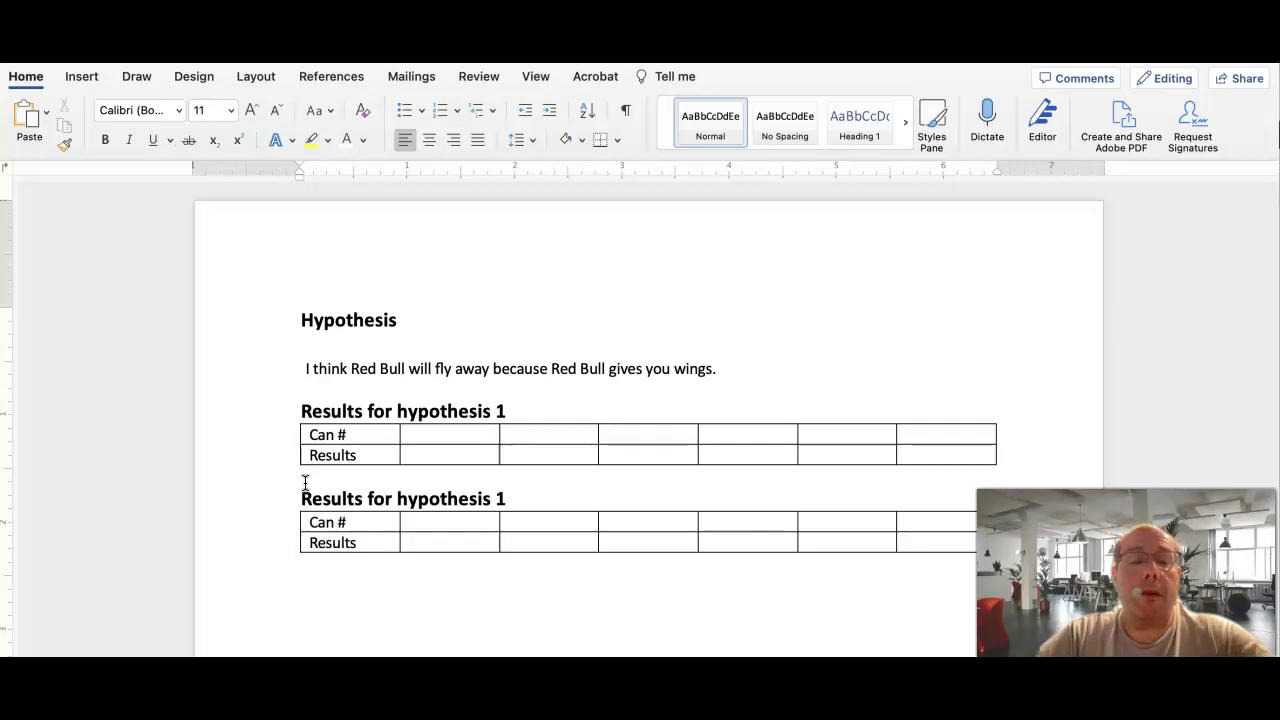
pyautogui.press('super+v')
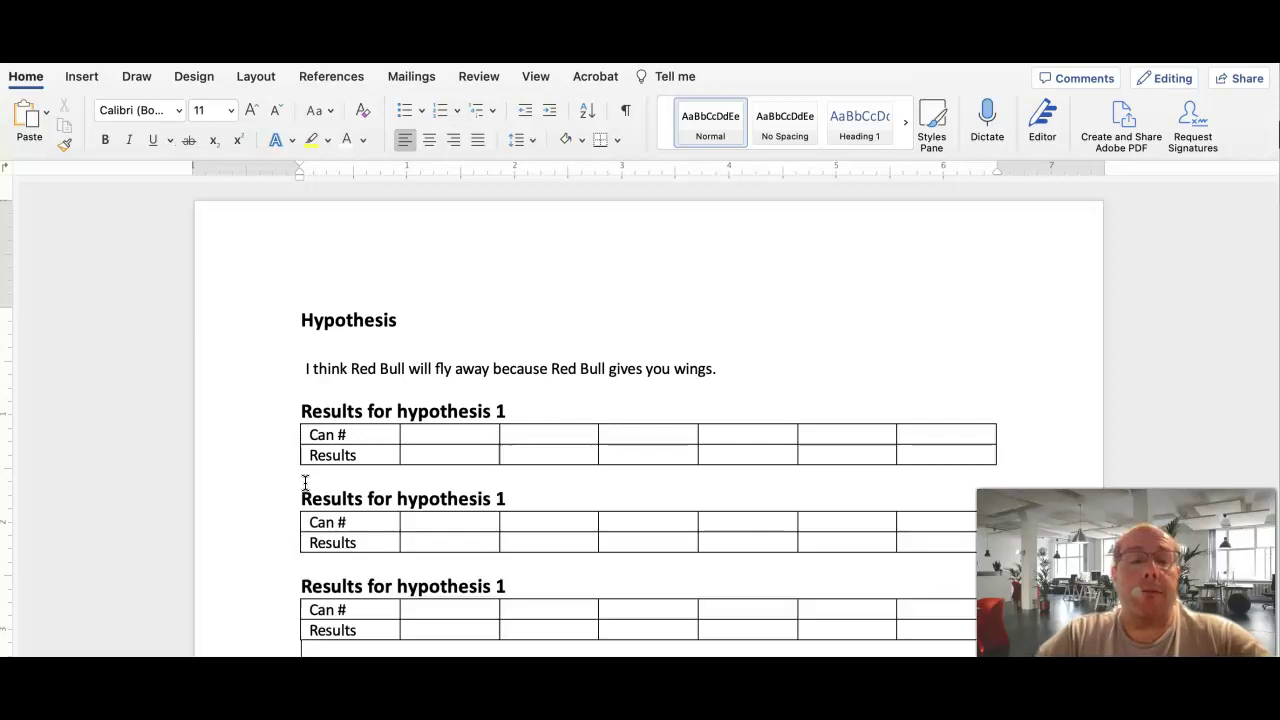
pyautogui.click(505, 413)
pyautogui.press('BackSpace')
pyautogui.write('2')
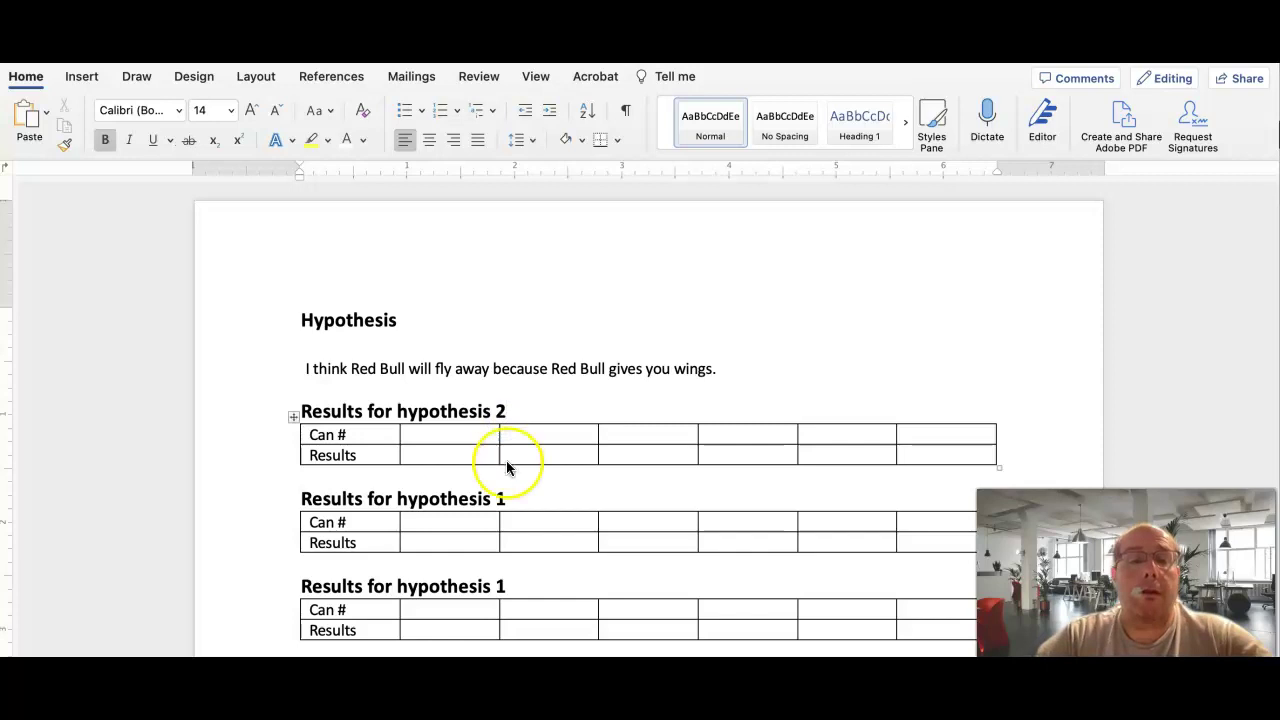
pyautogui.press('BackSpace')
pyautogui.write('1')
# - Change the two pasted titles to "Results for hypothesis 2" and "Results for hypothesis 3"
pyautogui.click(505, 499)
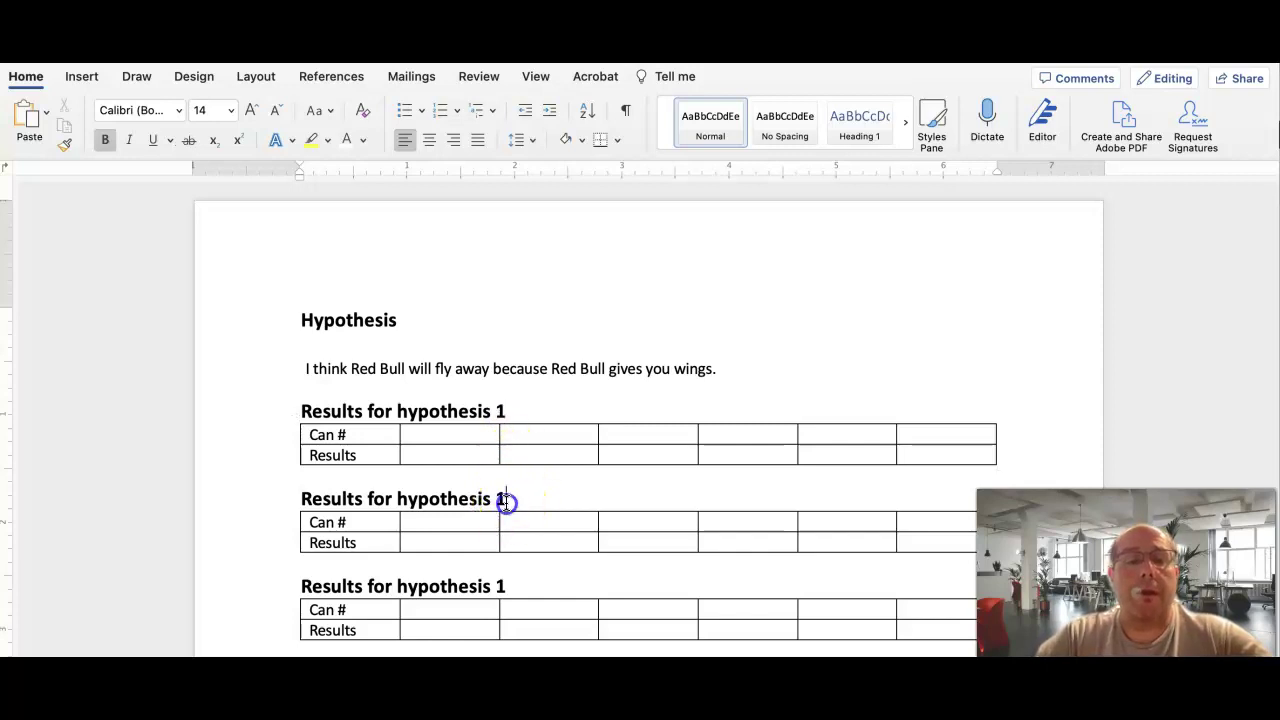
pyautogui.press('BackSpace')
pyautogui.write('2')
pyautogui.click(503, 586)
pyautogui.press('BackSpace')
pyautogui.write('3')
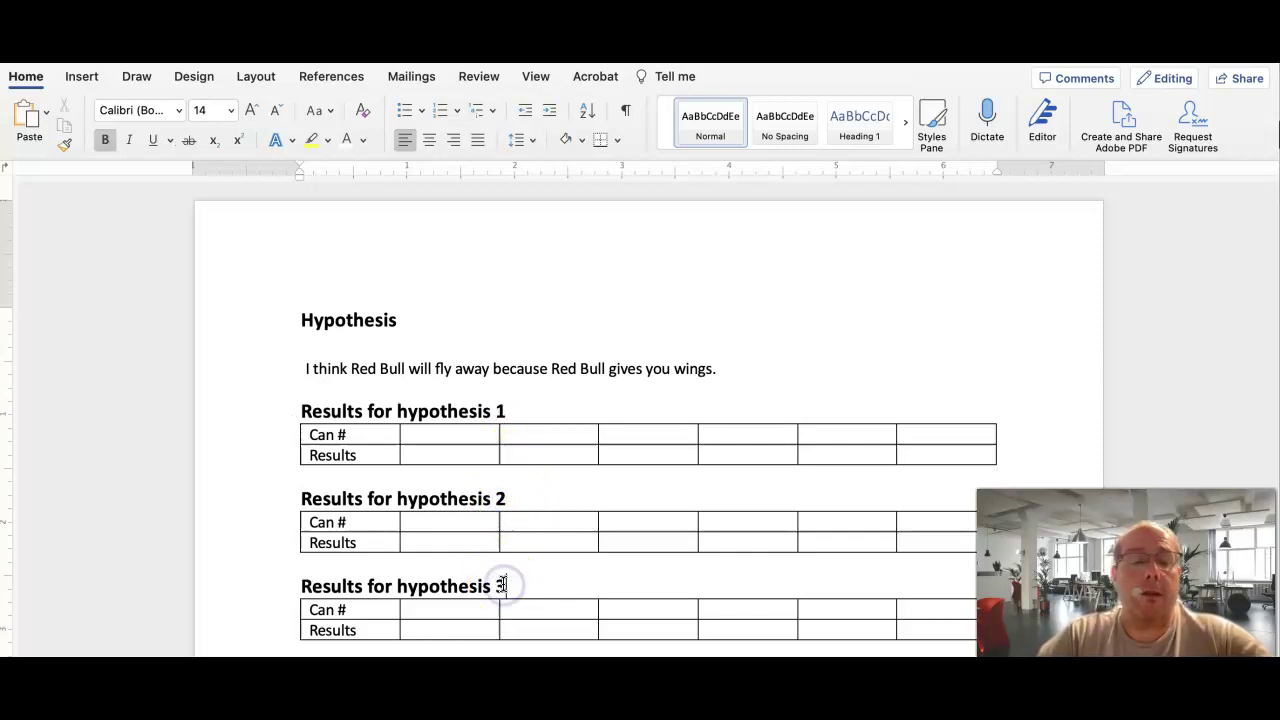
# - Switch to the Canvas assignment page and review the instructions for testing hypotheses 2 and 1, including the table layout and trend sentence
pyautogui.press('super+Tab')
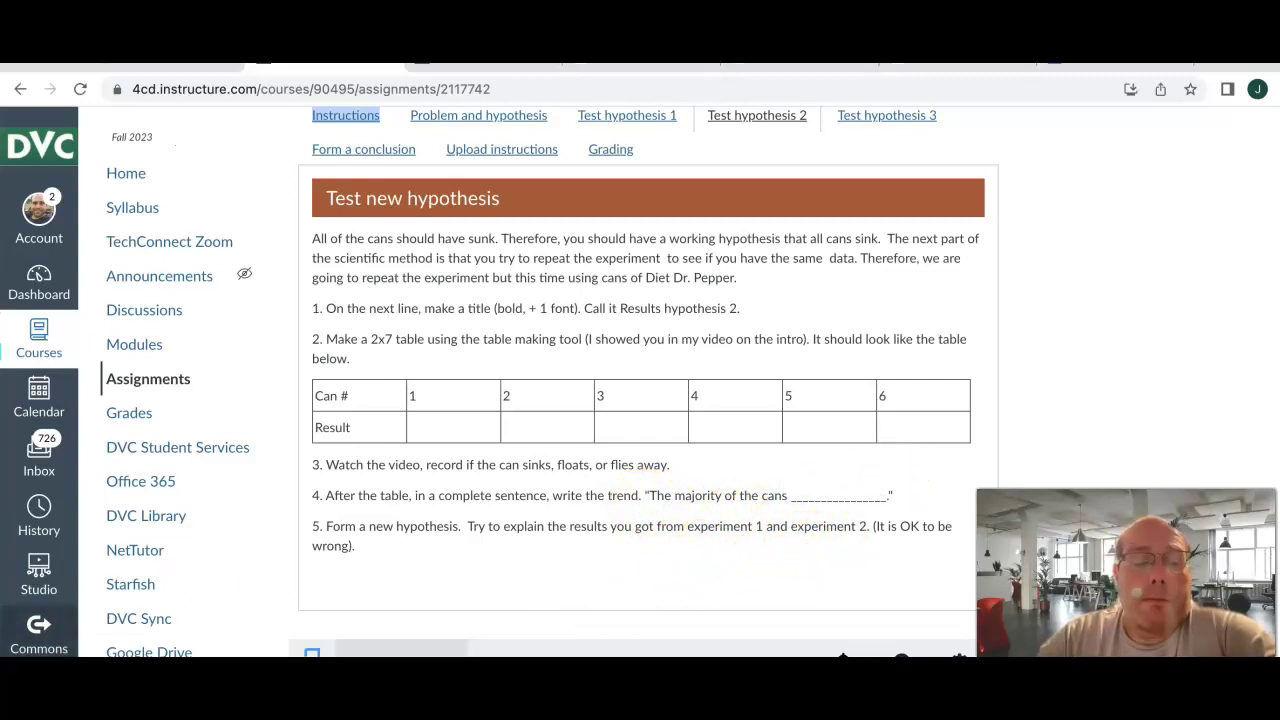
pyautogui.press('Left')
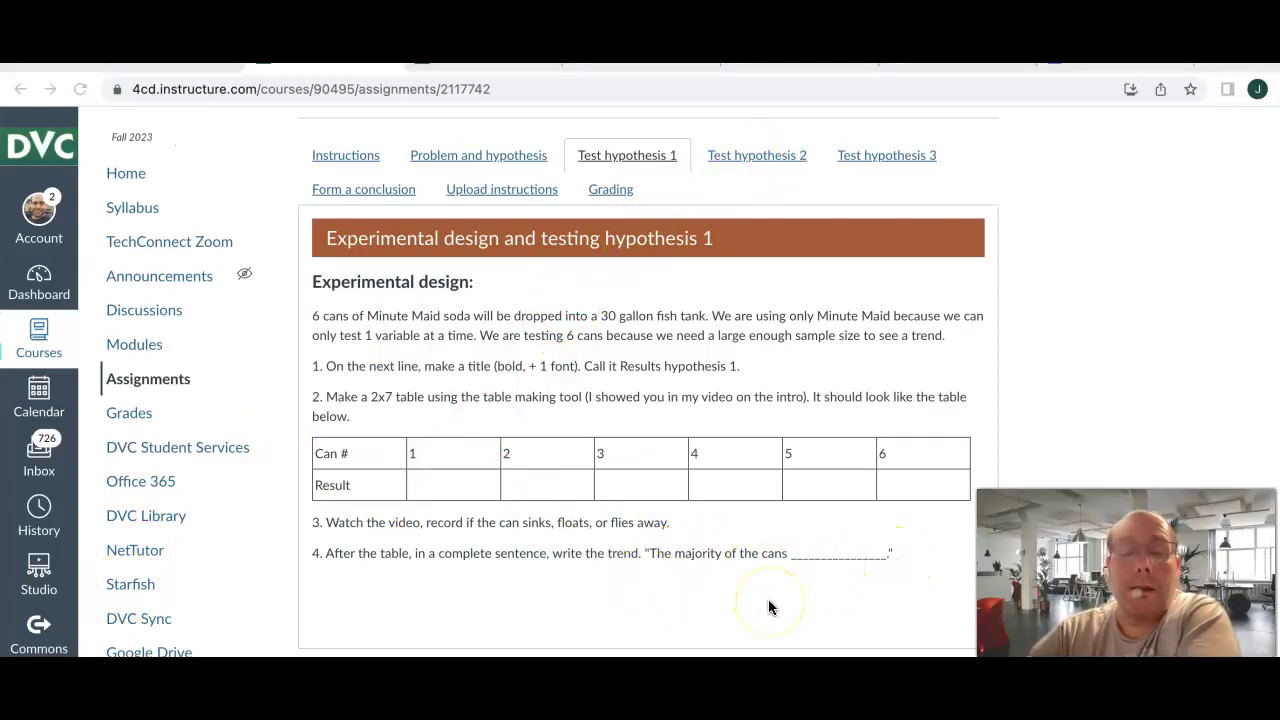
pyautogui.scroll(-6, 769, 607)
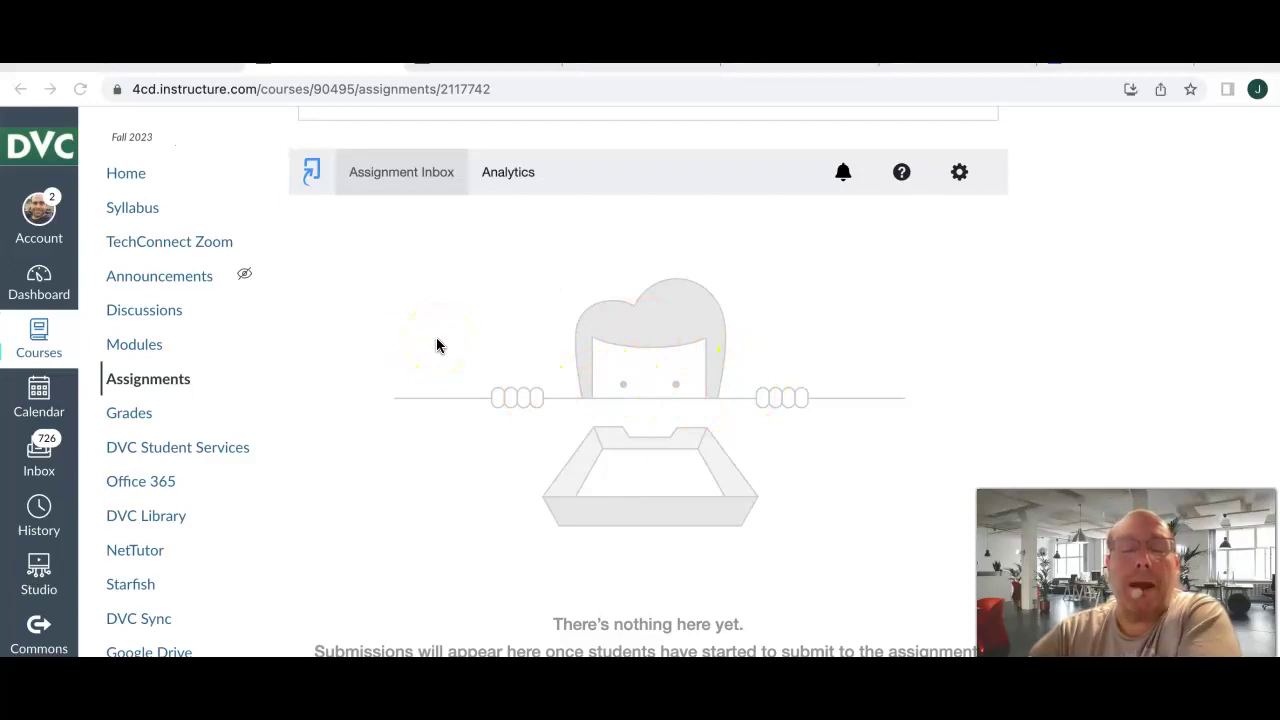
pyautogui.scroll(6, 436, 337)
pyautogui.scroll(-3, 440, 342)
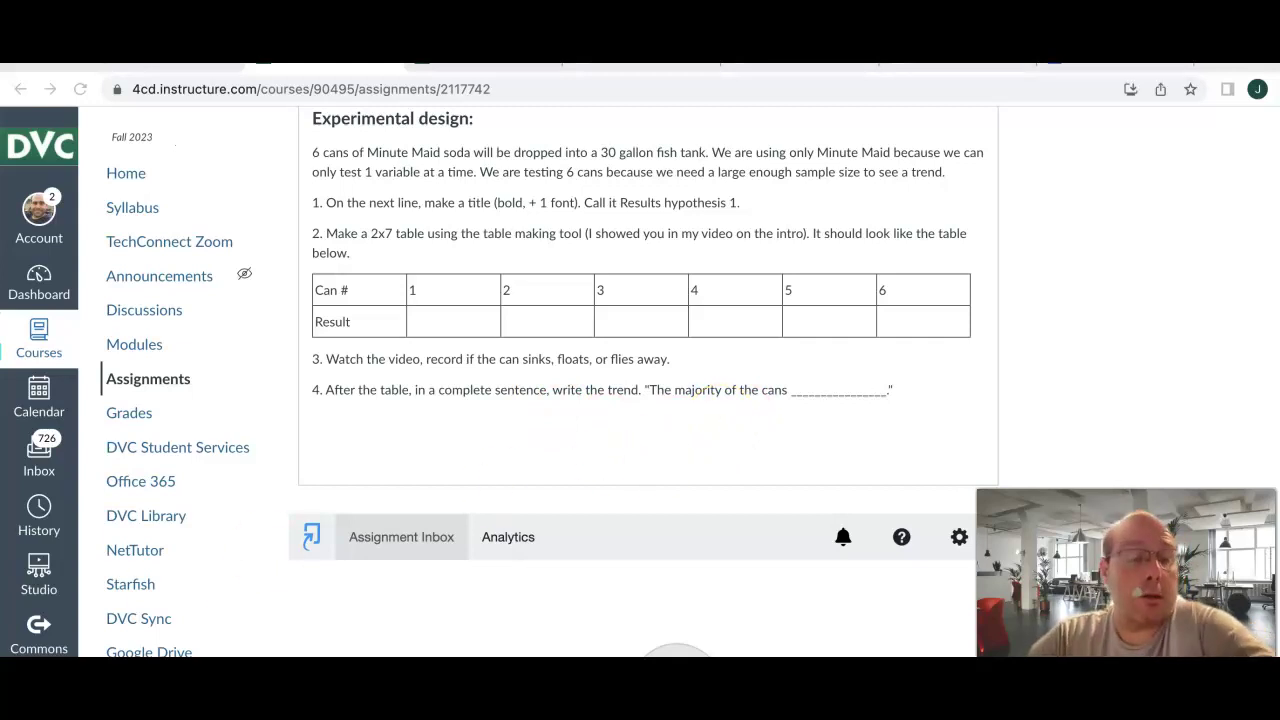
pyautogui.scroll(3, 730, 443)
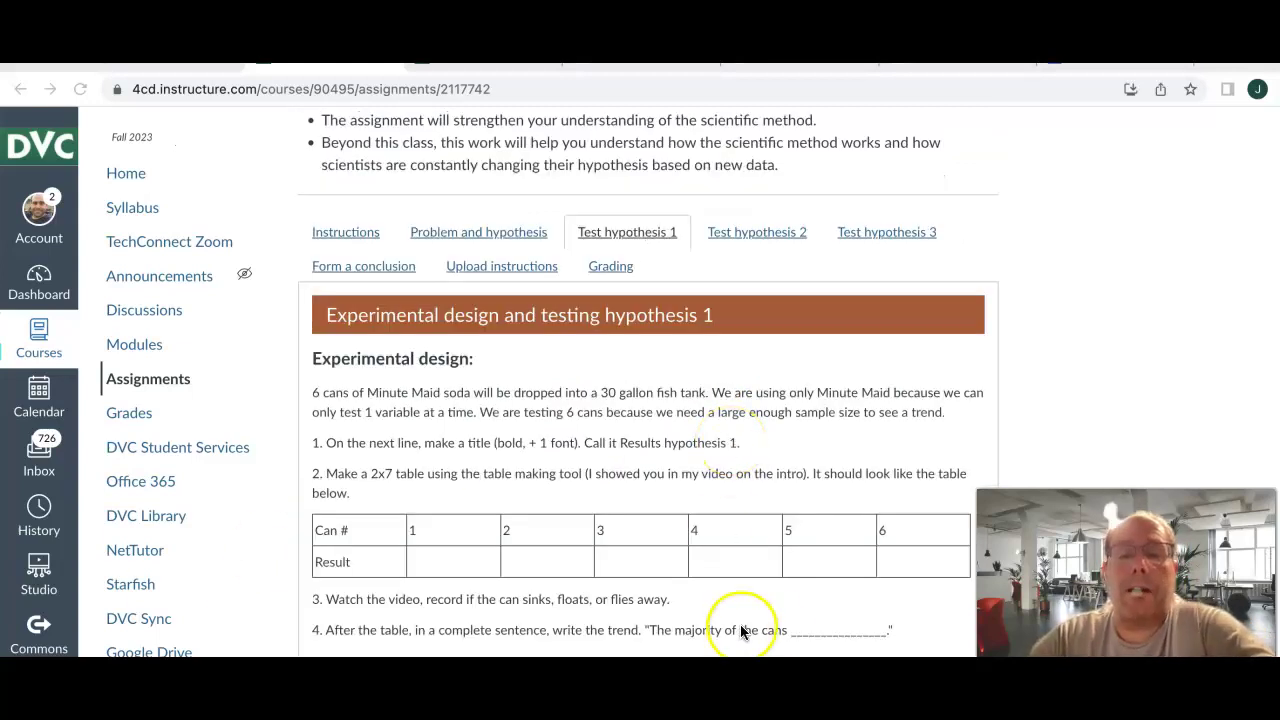